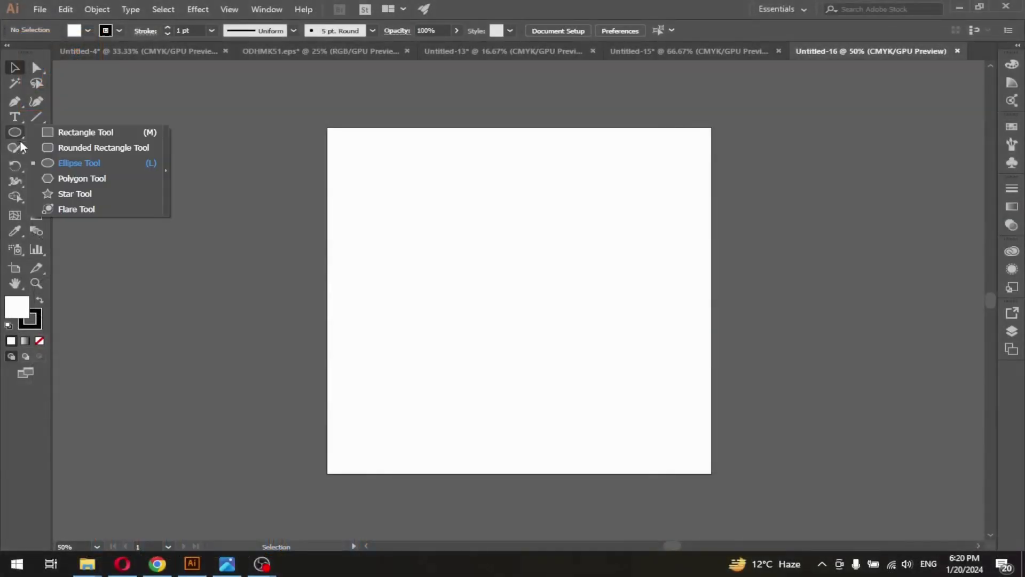
- Draw a hexagon at the artboard's top-left with the Polygon tool and give it a 2 pt stroke
{"action": "left_click", "coordinate": [85, 176]}
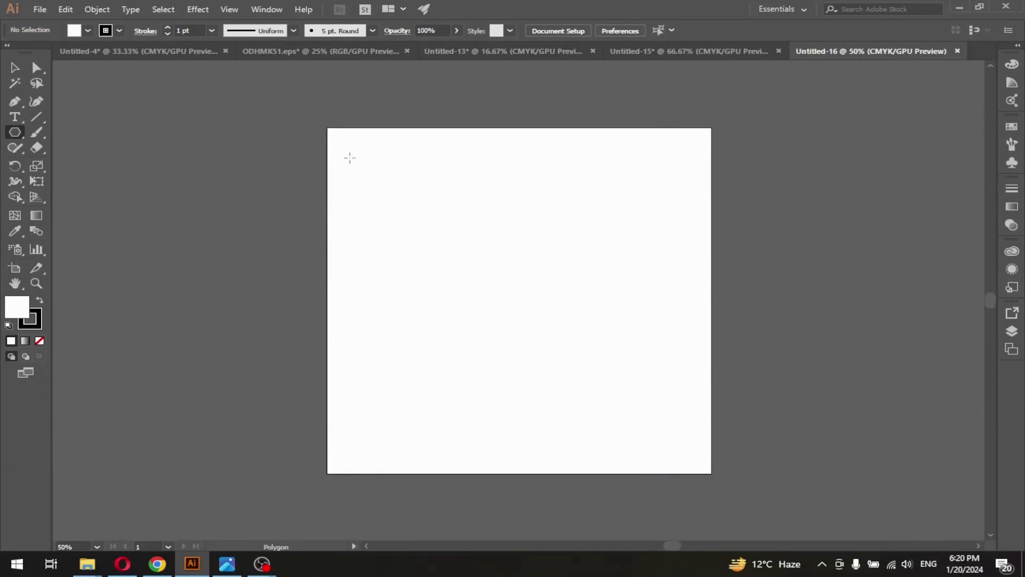
{"action": "mouse_move", "coordinate": [350, 158]}
{"action": "left_mouse_down"}
{"action": "mouse_move", "coordinate": [350, 192]}
{"action": "mouse_move", "coordinate": [366, 183]}
{"action": "left_mouse_up"}
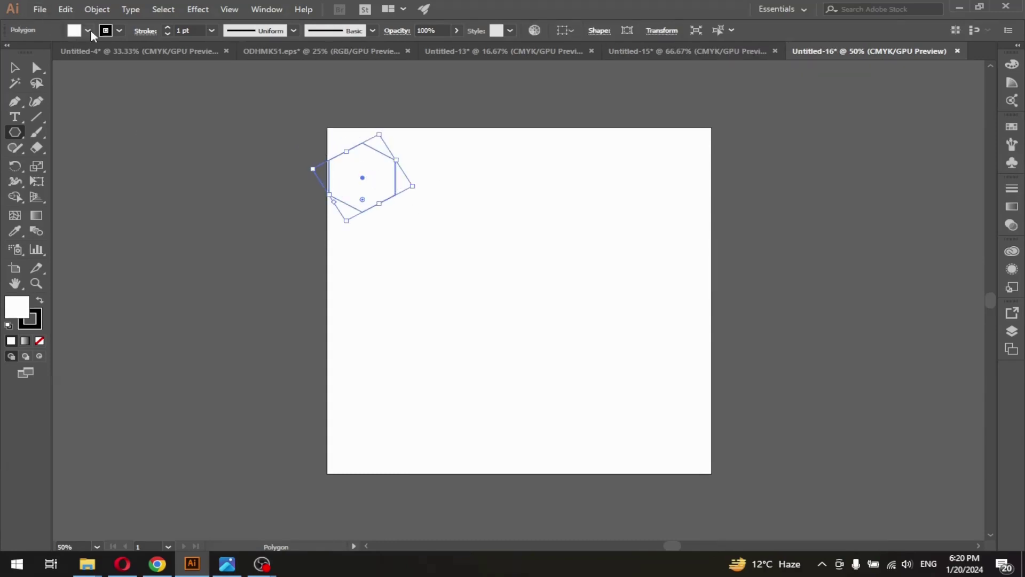
{"action": "left_click", "coordinate": [168, 27]}
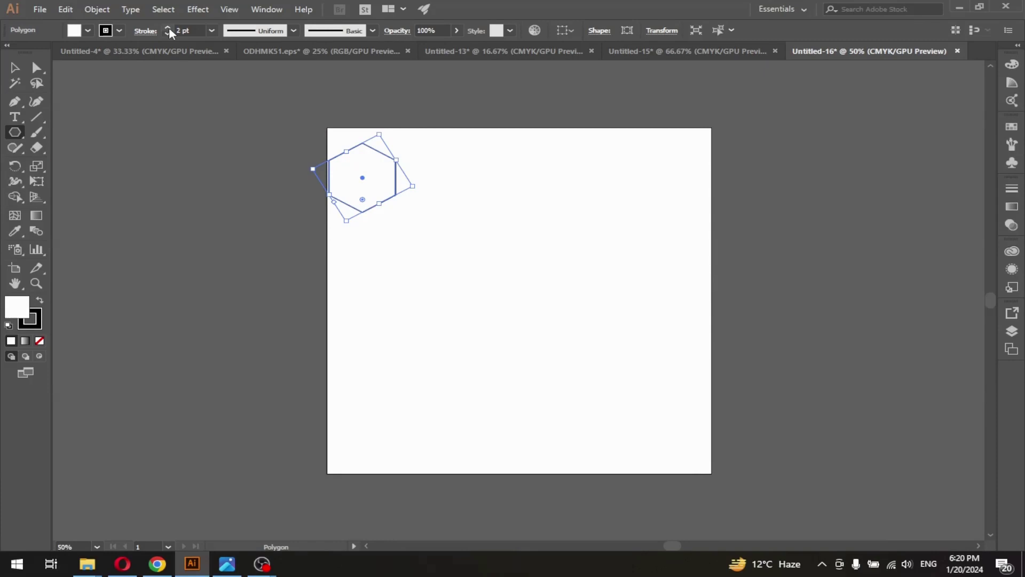
- Duplicate the hexagon to the right repeatedly to form a top row of eight
{"action": "left_click", "coordinate": [15, 67]}
{"action": "left_click", "coordinate": [160, 204]}
{"action": "left_click", "coordinate": [359, 186]}
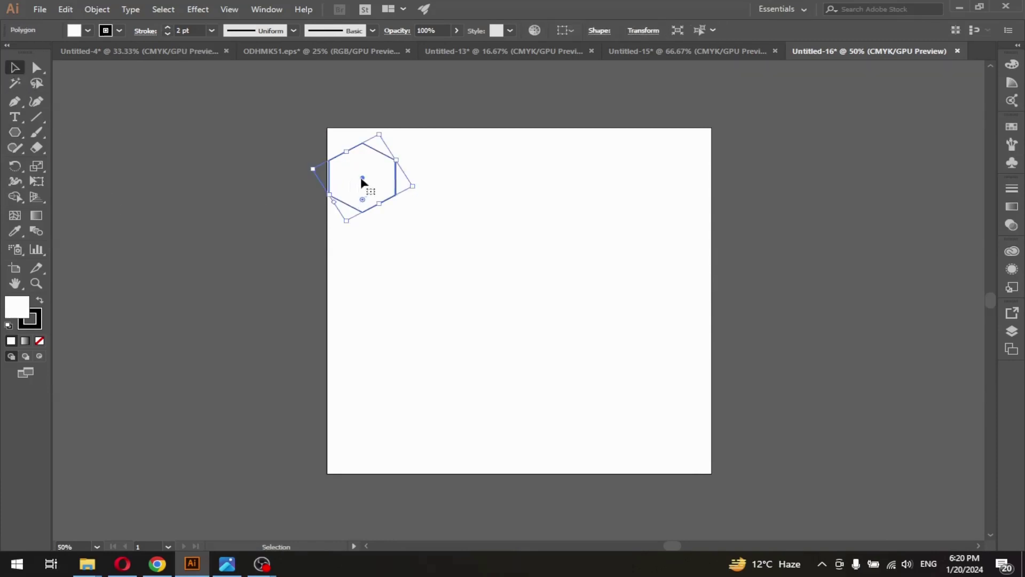
{"action": "left_click_drag", "start_coordinate": [362, 181], "coordinate": [429, 180]}
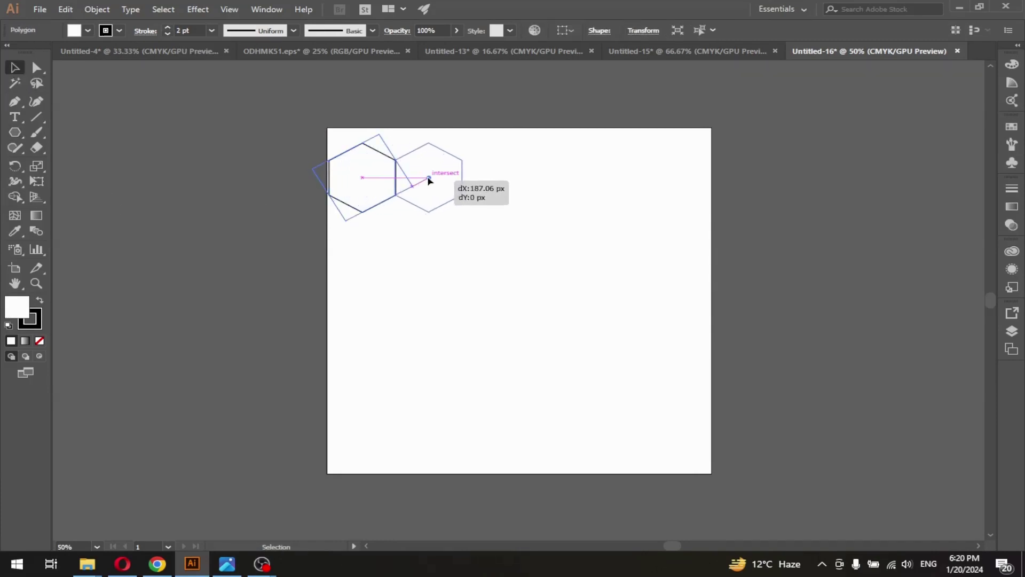
{"action": "left_click_drag", "start_coordinate": [430, 181], "coordinate": [430, 180]}
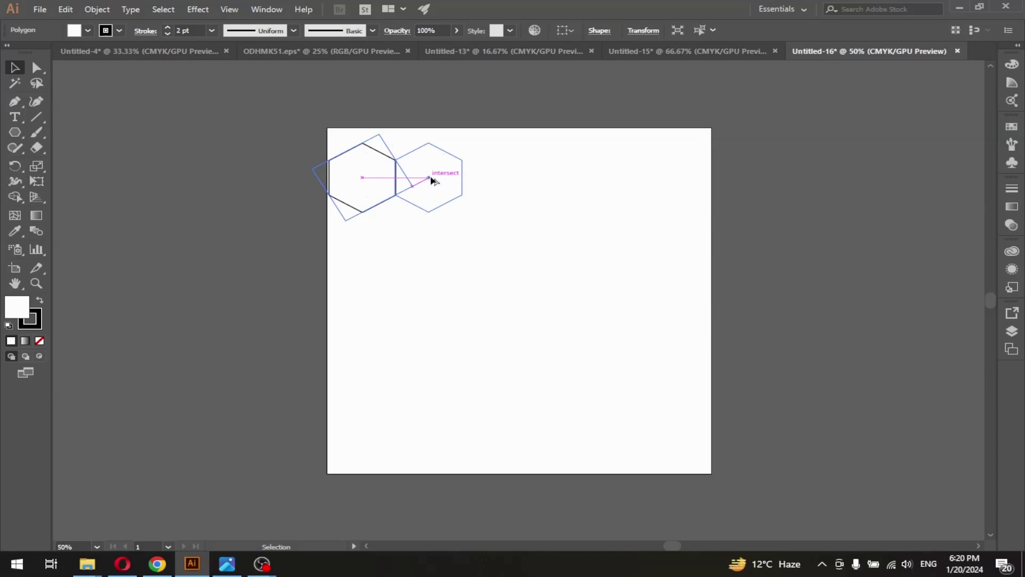
{"action": "key", "text": "ctrl+d"}
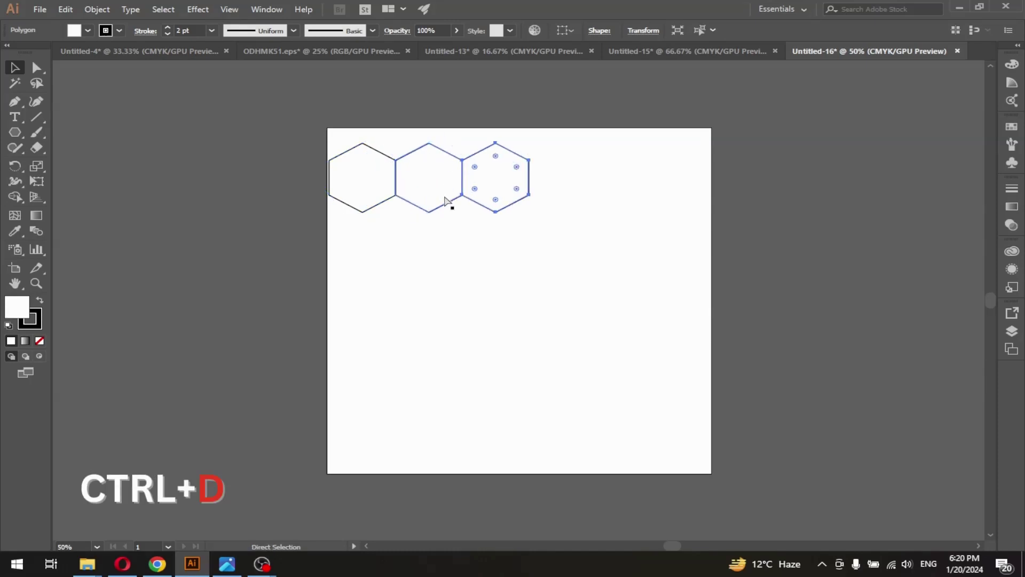
{"action": "key", "text": "ctrl+d"}
{"action": "key", "text": "ctrl+d"}
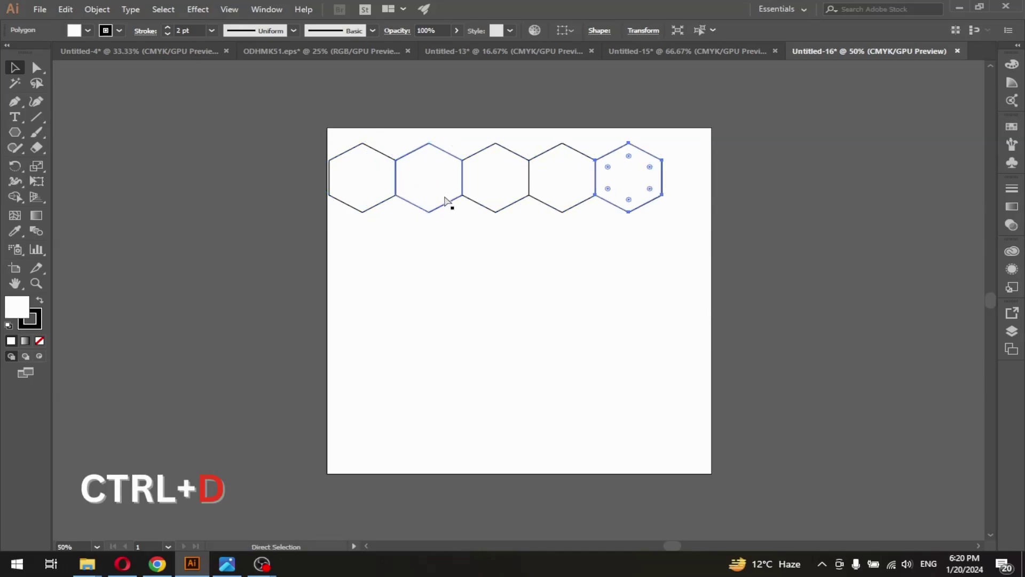
{"action": "key", "text": "ctrl+d"}
{"action": "key", "text": "ctrl+d"}
{"action": "key", "text": "ctrl+d"}
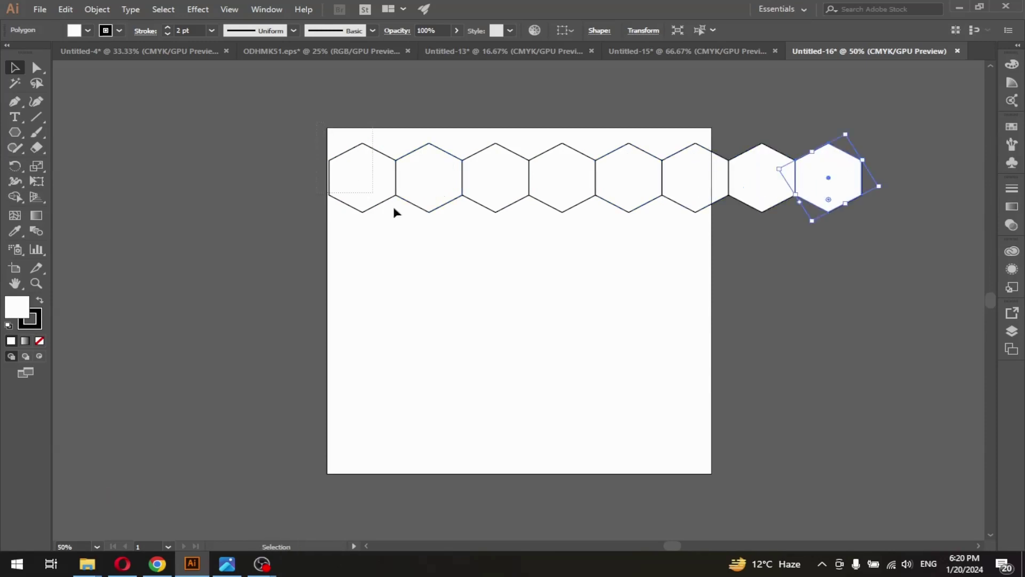
- Copy the whole row down as an offset second row of eight hexagons
{"action": "key", "text": "ctrl+a"}
{"action": "scroll", "coordinate": [976, 245], "scroll_direction": "right", "scroll_amount": 2}
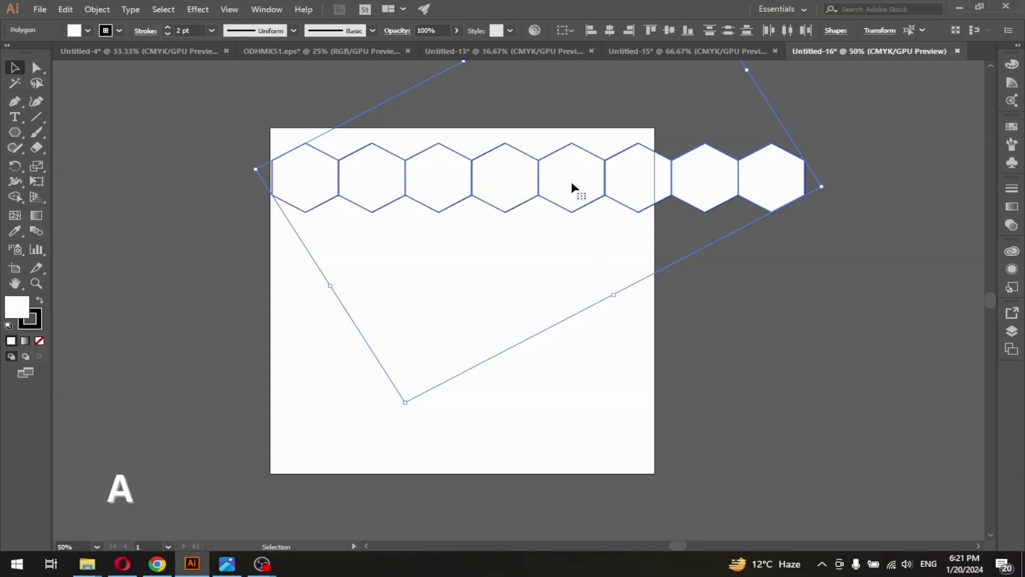
{"action": "left_click_drag", "start_coordinate": [573, 187], "coordinate": [609, 241]}
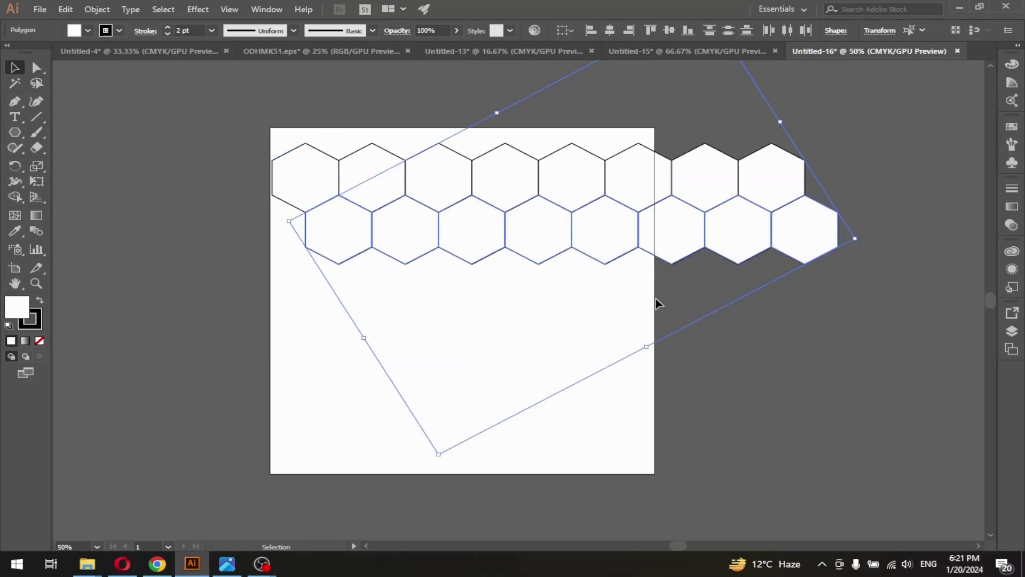
- Fill the second, fourth, sixth and eighth top-row hexagons black
{"action": "left_click", "coordinate": [205, 278]}
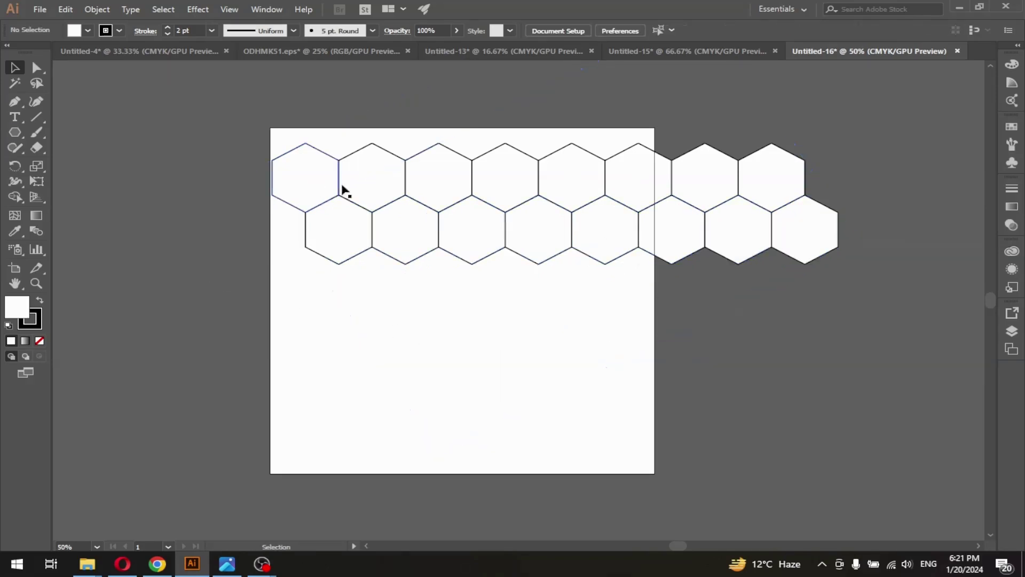
{"action": "left_click", "coordinate": [374, 191]}
{"action": "left_click", "coordinate": [505, 171], "text": "shift"}
{"action": "left_click", "coordinate": [638, 178], "text": "shift"}
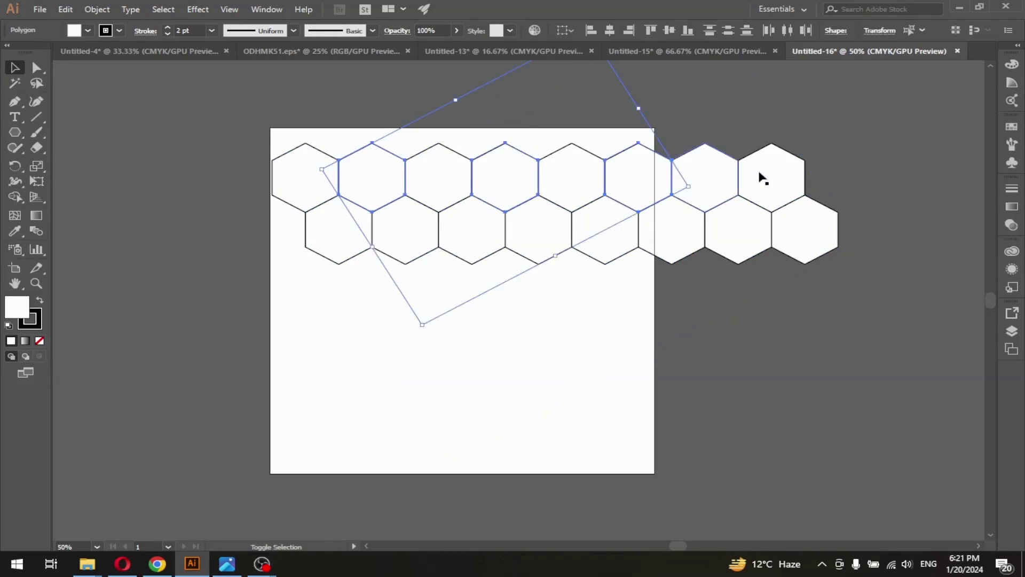
{"action": "left_click", "coordinate": [765, 177], "text": "shift"}
{"action": "left_click", "coordinate": [88, 30]}
{"action": "left_click", "coordinate": [41, 52]}
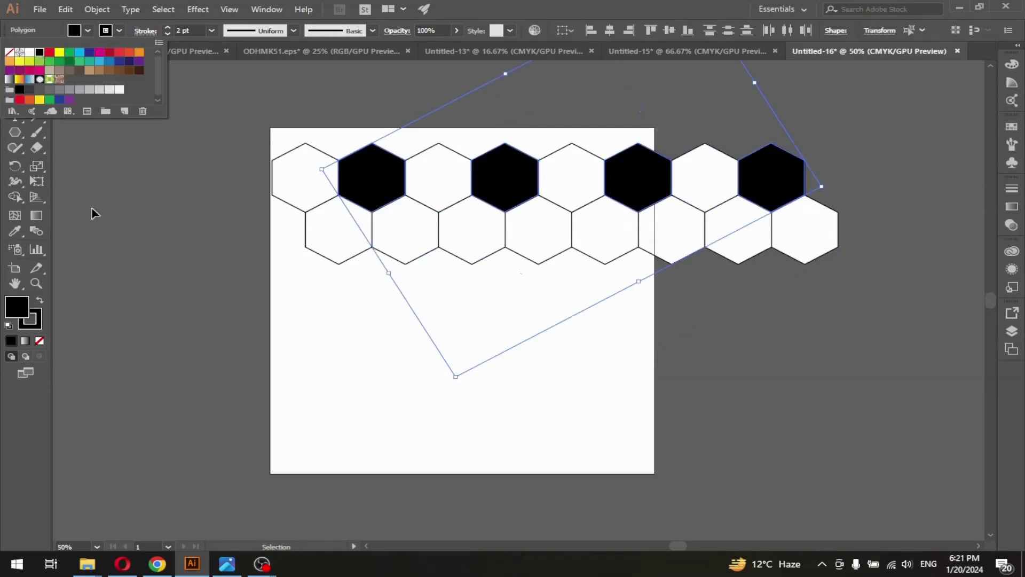
{"action": "left_click", "coordinate": [198, 131]}
- Copy both hexagon rows down twice to make six rows
{"action": "key", "text": "ctrl+a"}
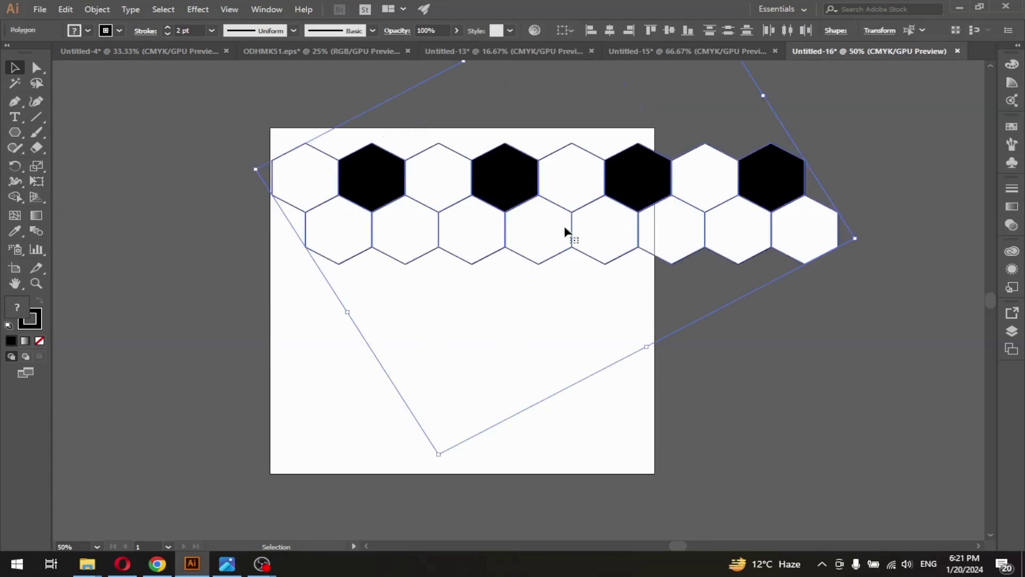
{"action": "left_click_drag", "start_coordinate": [565, 231], "coordinate": [567, 338]}
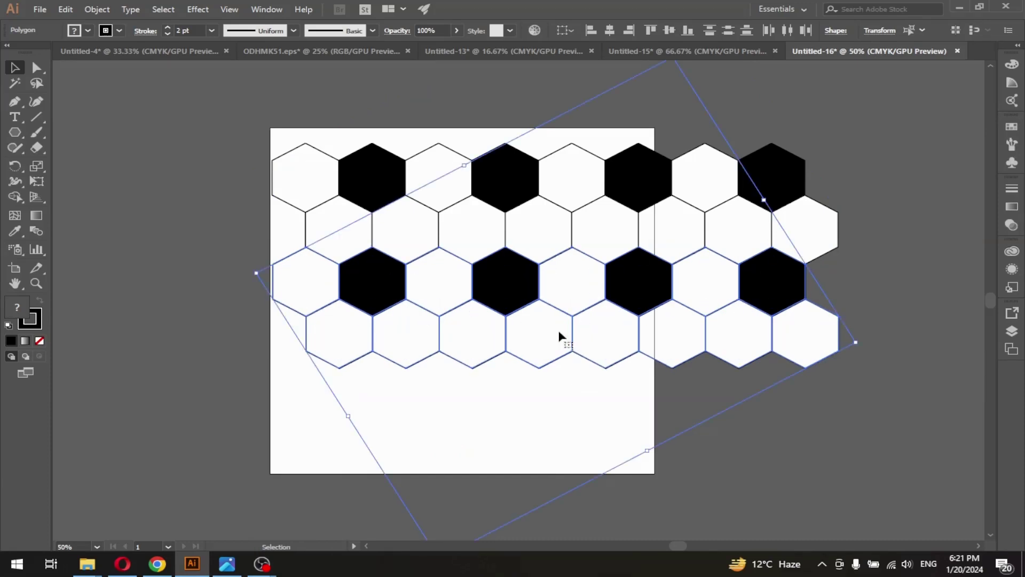
{"action": "left_click_drag", "start_coordinate": [513, 293], "coordinate": [512, 398]}
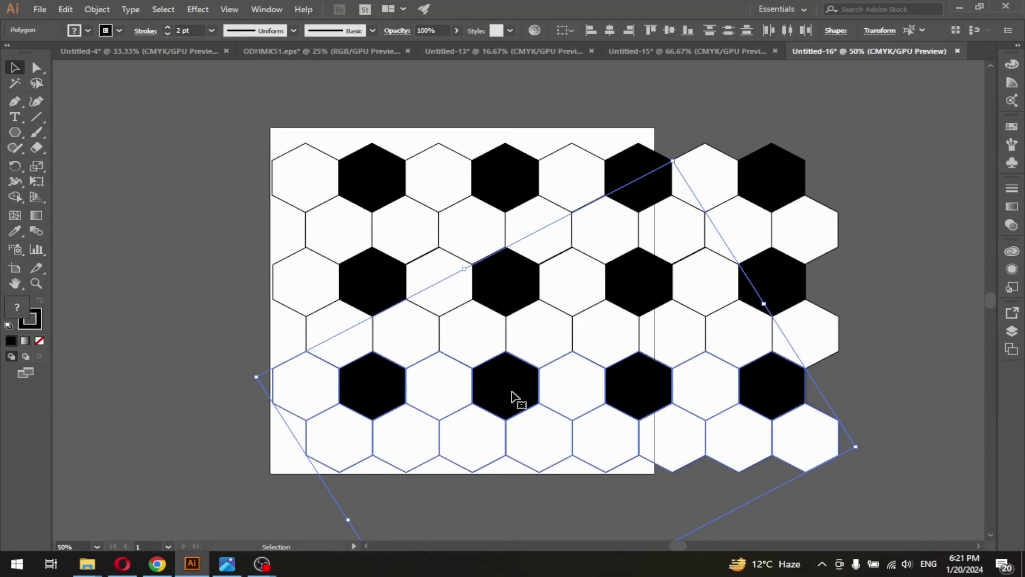
- Group all hexagons, shrink the honeycomb and move it left beside the artboard
{"action": "left_click", "coordinate": [166, 201]}
{"action": "key", "text": "ctrl+a"}
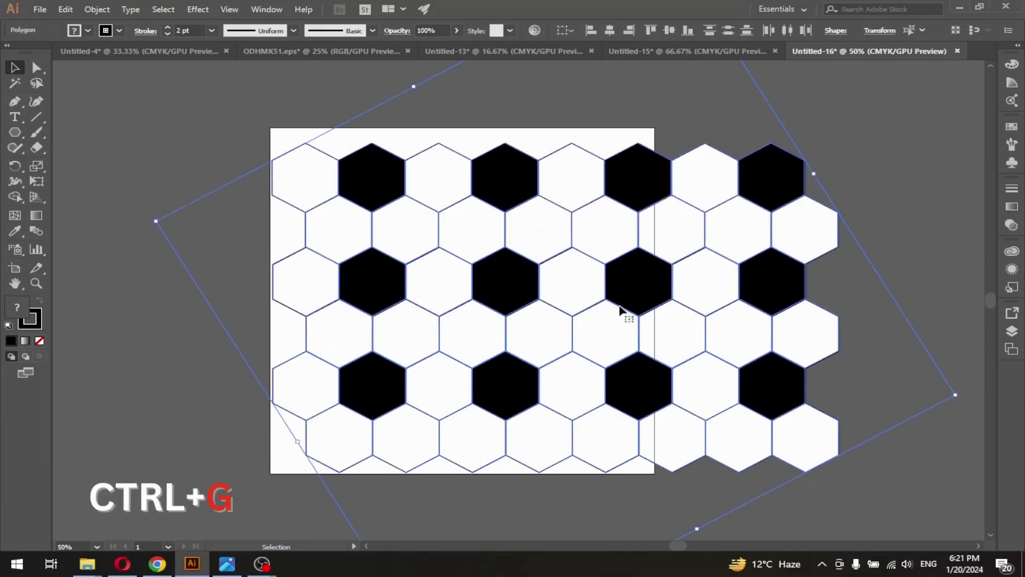
{"action": "right_click", "coordinate": [622, 308]}
{"action": "left_click", "coordinate": [662, 147]}
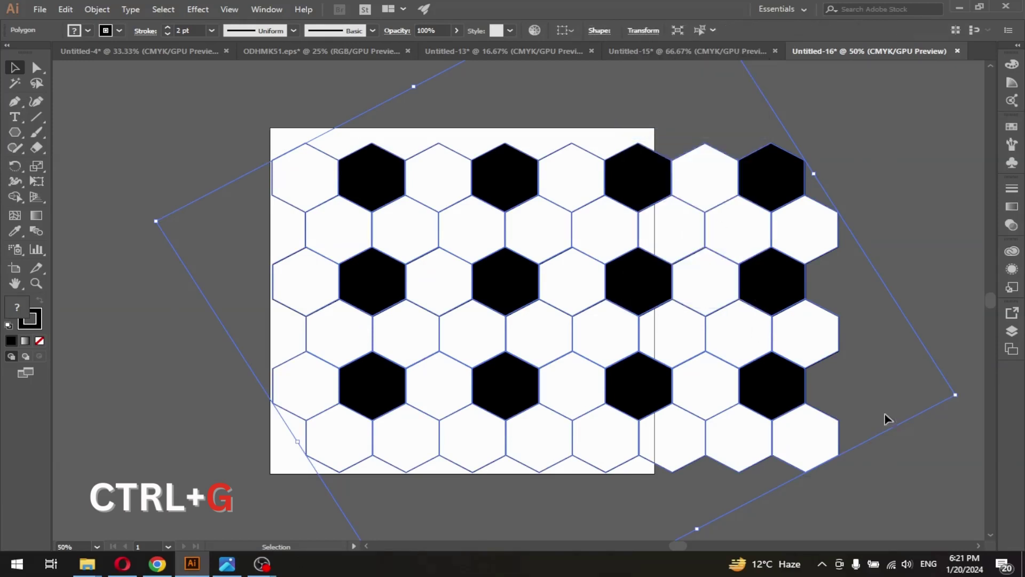
{"action": "left_click_drag", "start_coordinate": [955, 393], "coordinate": [367, 263]}
{"action": "mouse_move", "coordinate": [278, 272]}
{"action": "left_mouse_down"}
{"action": "mouse_move", "coordinate": [195, 273]}
{"action": "mouse_move", "coordinate": [880, 167]}
{"action": "left_mouse_up"}
- Save the honeycomb as a new symbol named 'New football' in the Symbols panel
{"action": "left_click", "coordinate": [1010, 163]}
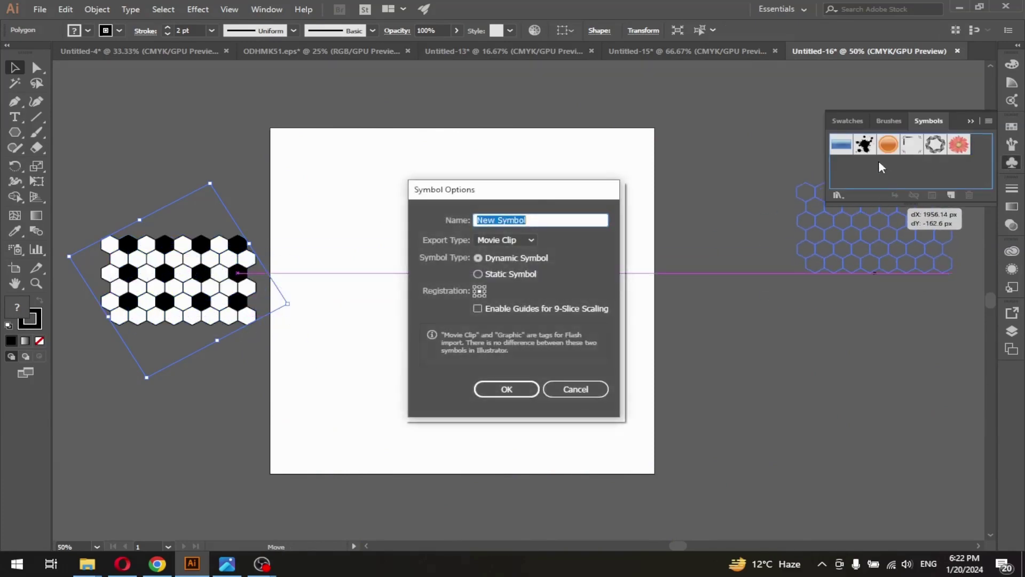
{"action": "left_click", "coordinate": [541, 219]}
{"action": "type", "text": "footba"}
{"action": "key", "text": "Return"}
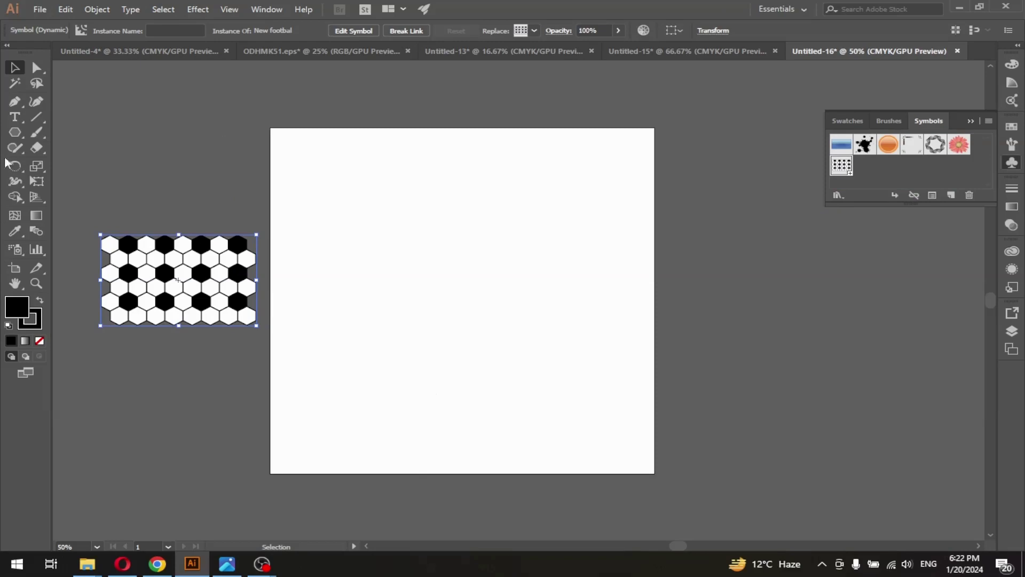
- Draw a black circle and delete its left anchor point to leave a right half-disc
{"action": "left_click_drag", "start_coordinate": [15, 133], "coordinate": [52, 160]}
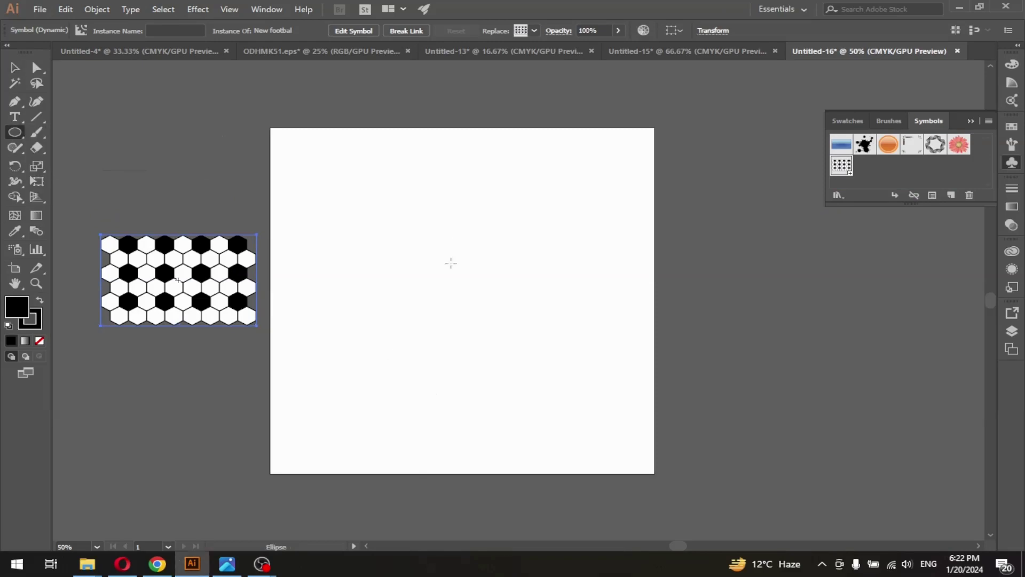
{"action": "left_click_drag", "start_coordinate": [436, 259], "coordinate": [537, 403]}
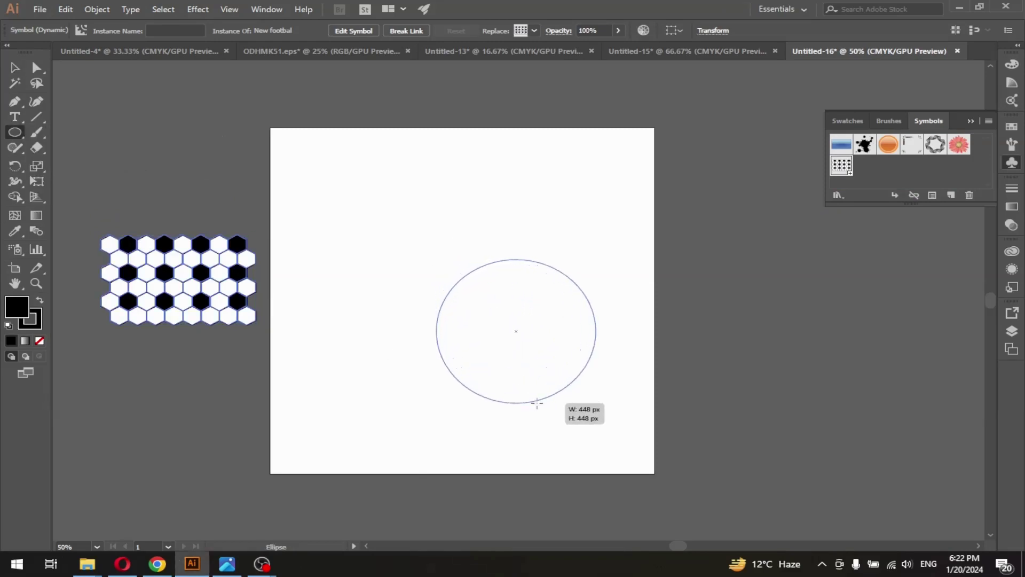
{"action": "key", "text": "v"}
{"action": "left_click_drag", "start_coordinate": [511, 330], "coordinate": [461, 277]}
{"action": "key", "text": "ctrl+1"}
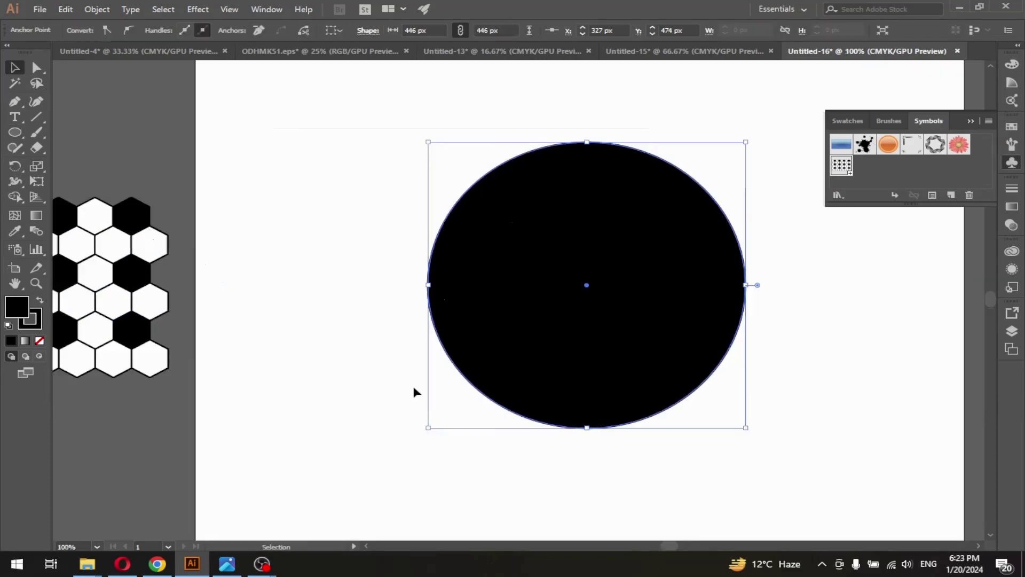
{"action": "key", "text": "ctrl+minus"}
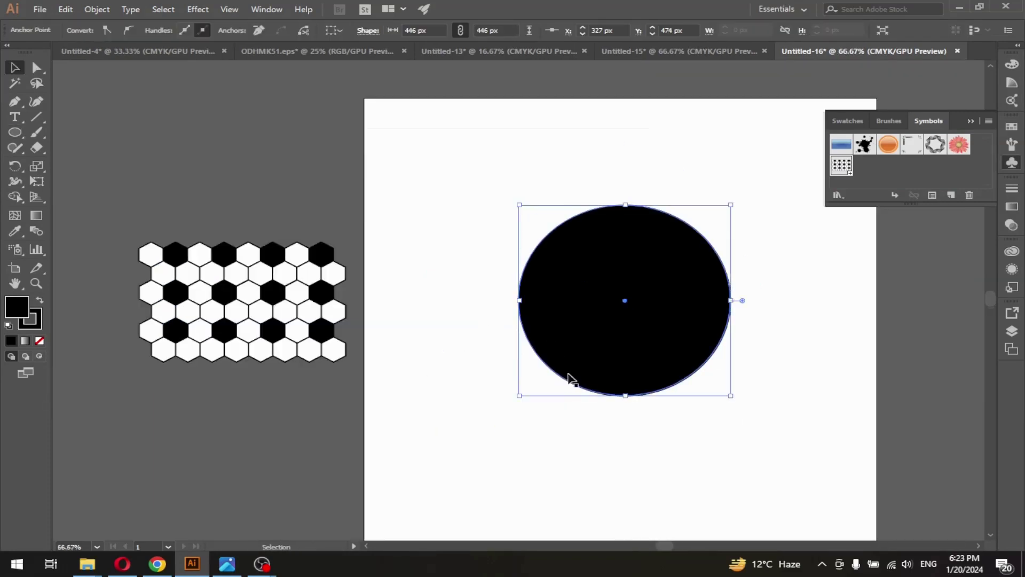
{"action": "key", "text": "Delete"}
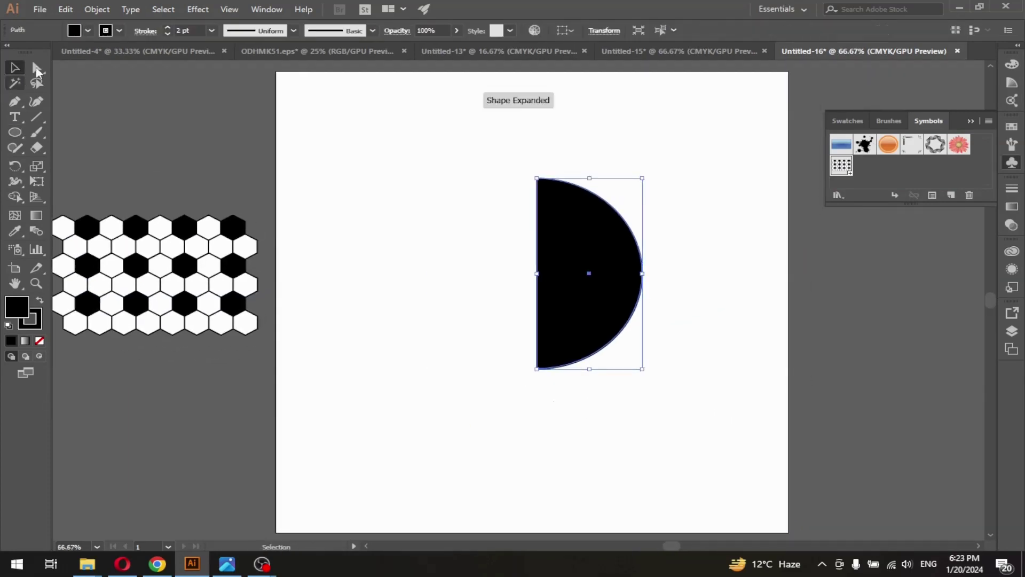
- Apply Effect > 3D > Revolve to the half-disc with Preview on
{"action": "left_click", "coordinate": [198, 9]}
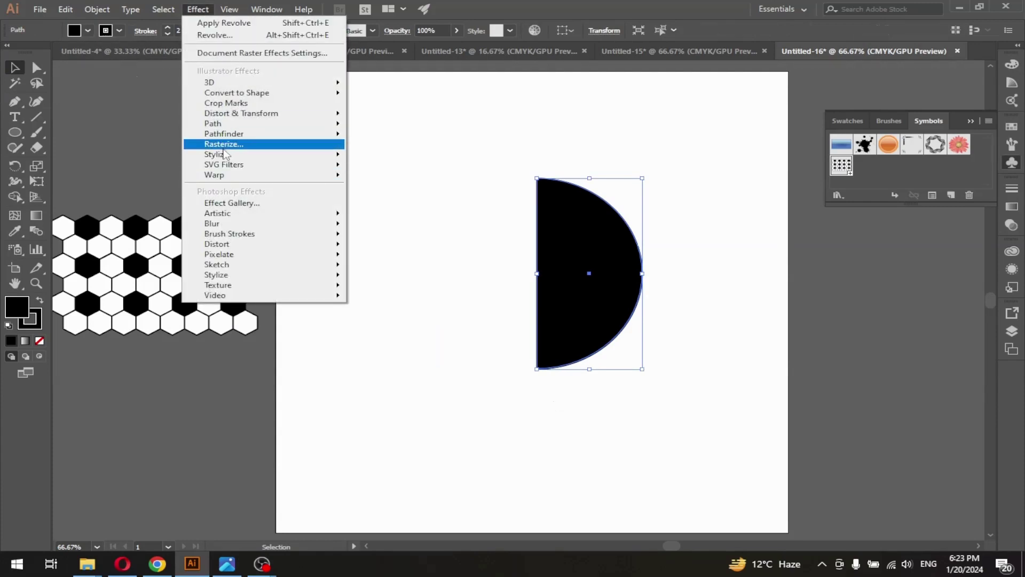
{"action": "left_click", "coordinate": [99, 151]}
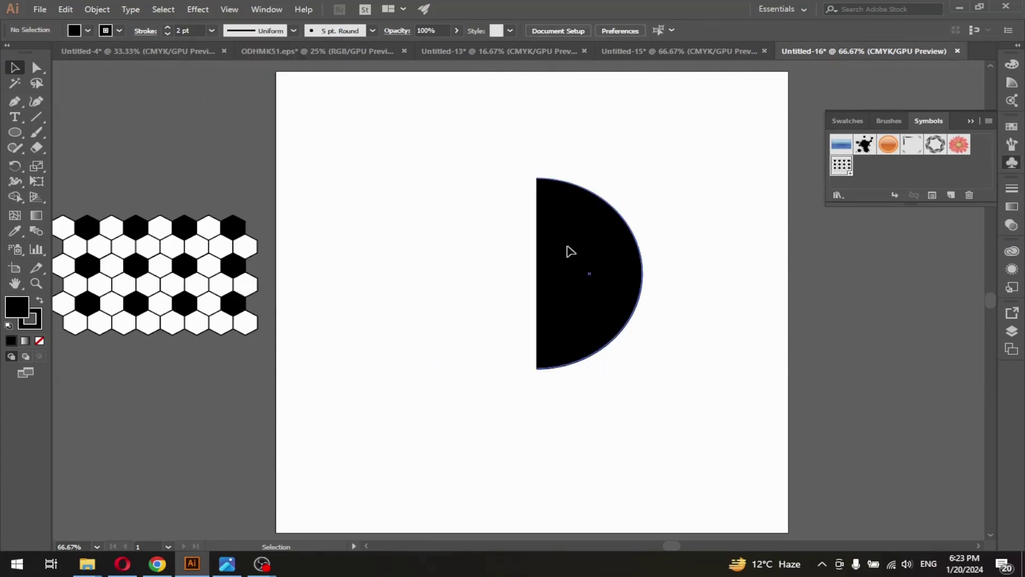
{"action": "left_click", "coordinate": [570, 251]}
{"action": "left_click", "coordinate": [198, 9]}
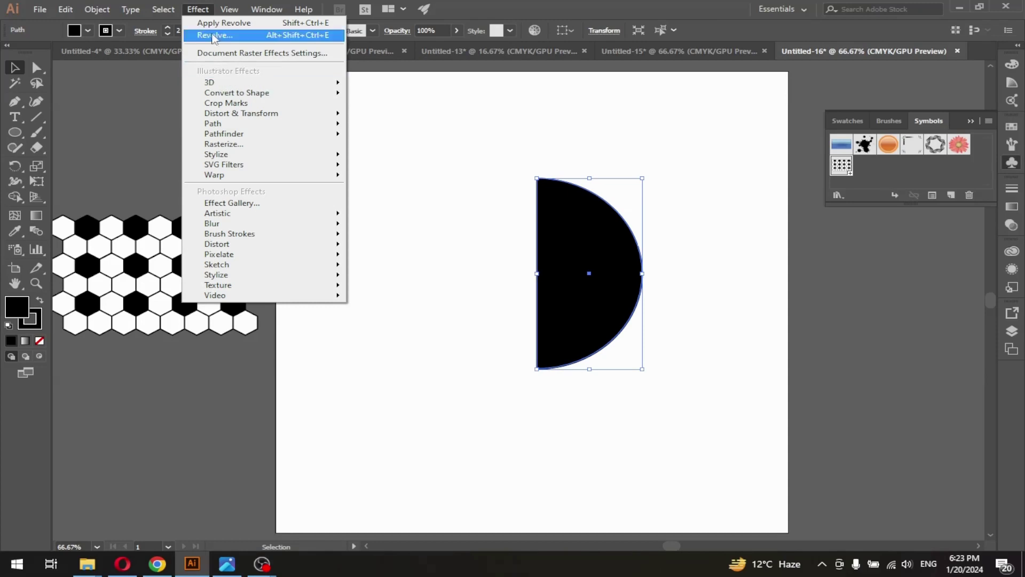
{"action": "left_click", "coordinate": [390, 100]}
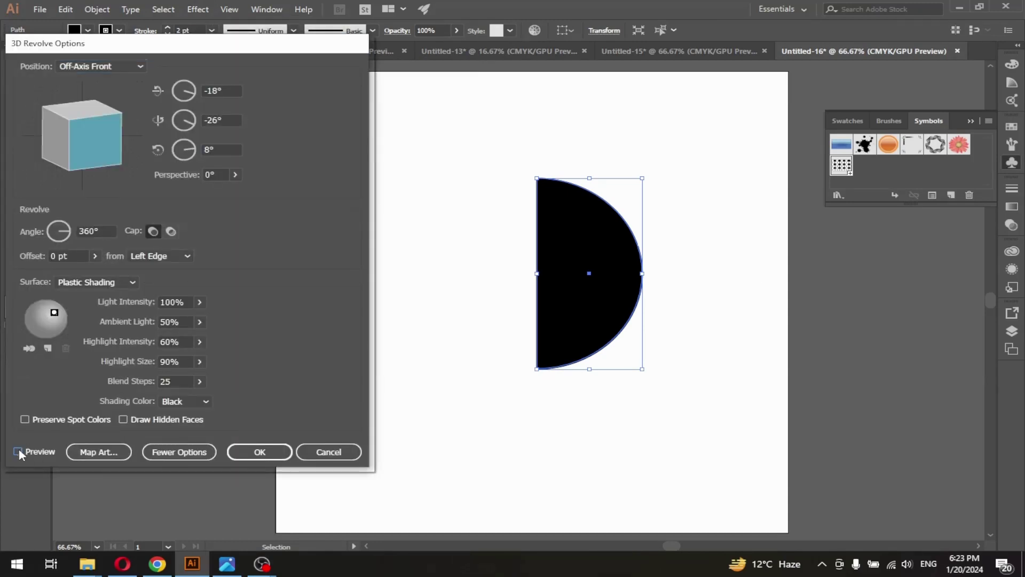
{"action": "left_click", "coordinate": [18, 451]}
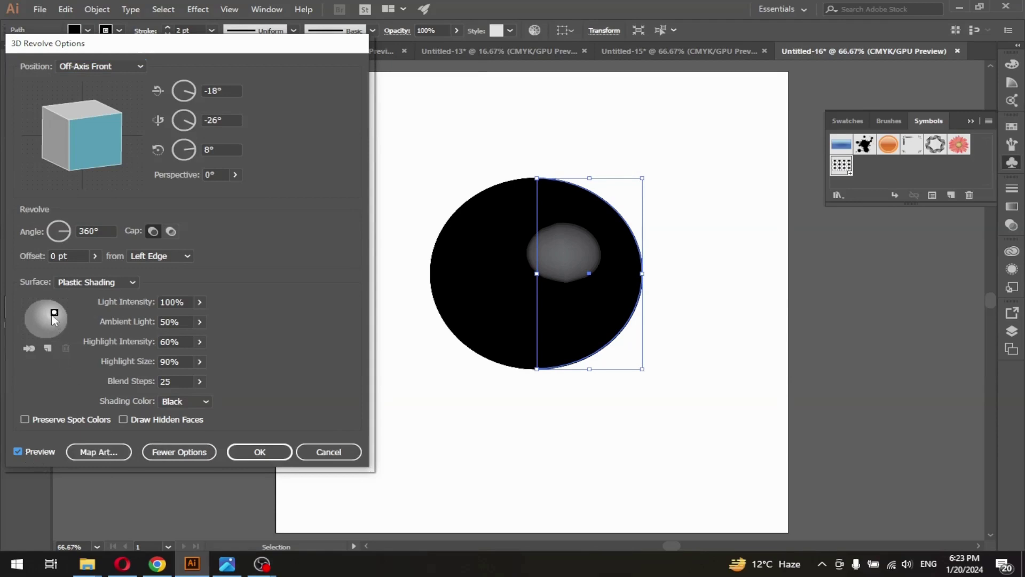
- Move the light source and rotate the sphere to face forward, then open Map Art
{"action": "left_click_drag", "start_coordinate": [53, 317], "coordinate": [45, 323]}
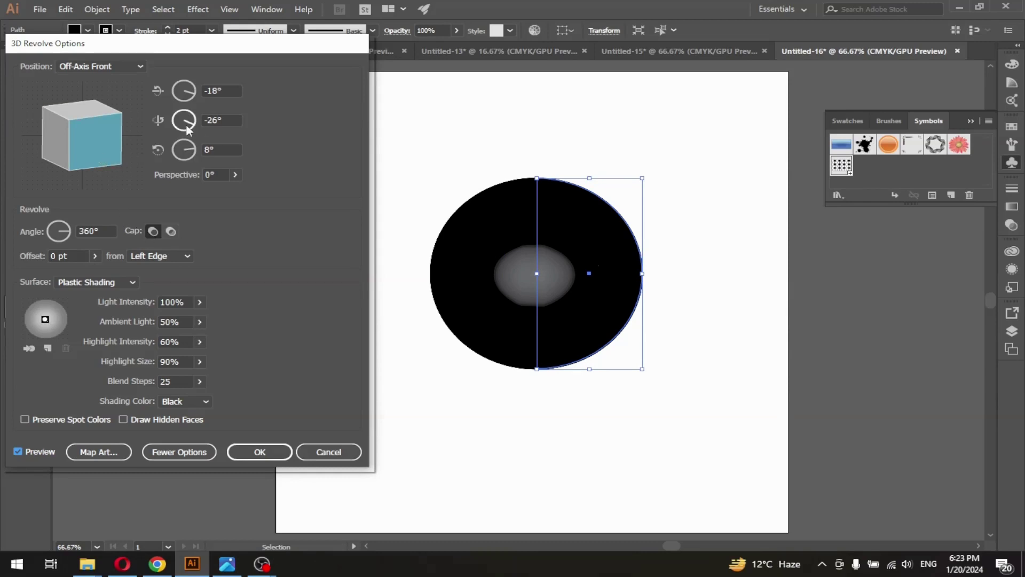
{"action": "left_click_drag", "start_coordinate": [84, 143], "coordinate": [81, 142]}
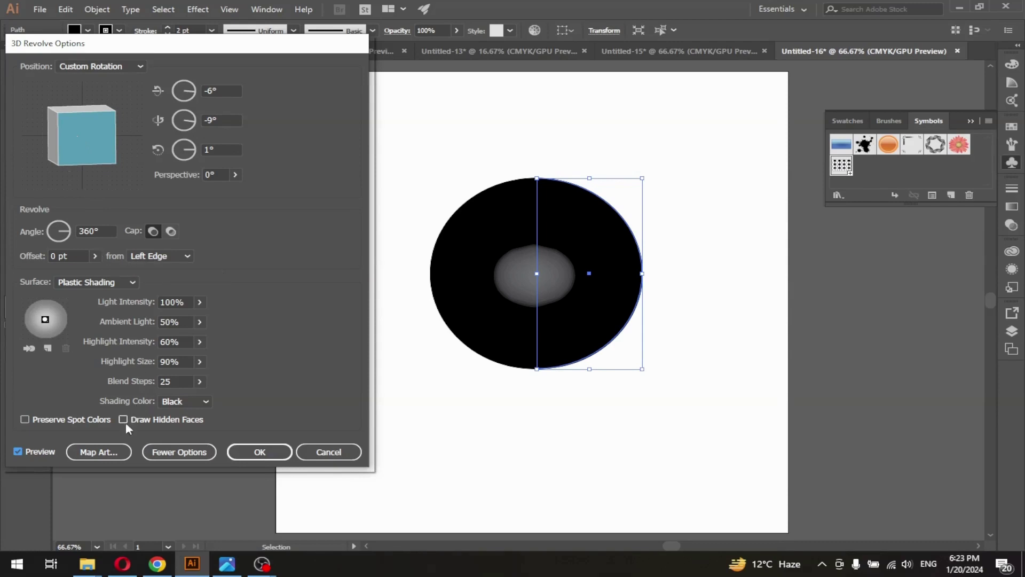
{"action": "left_click", "coordinate": [99, 452]}
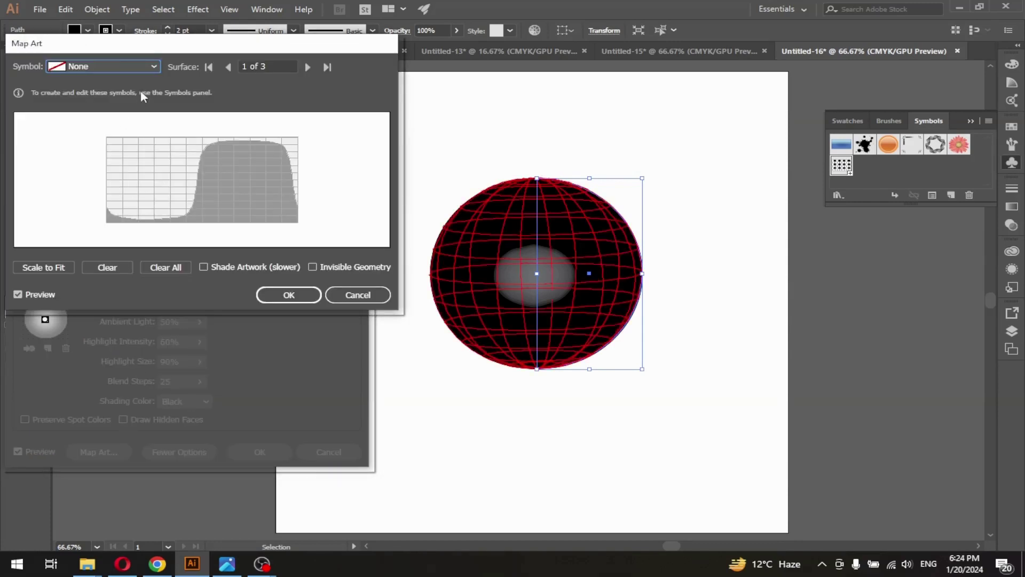
- Map the 'New football' symbol onto the sphere, stretching it to fill the surface map
{"action": "left_click", "coordinate": [142, 66]}
{"action": "key", "text": "Escape"}
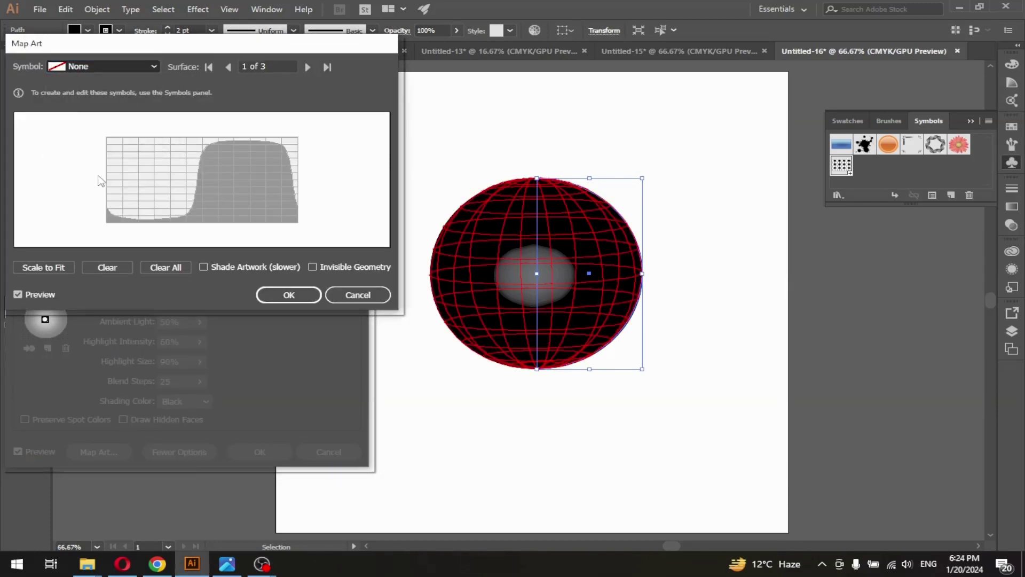
{"action": "mouse_move", "coordinate": [198, 167]}
{"action": "left_mouse_down"}
{"action": "mouse_move", "coordinate": [117, 162]}
{"action": "mouse_move", "coordinate": [303, 177]}
{"action": "left_mouse_up"}
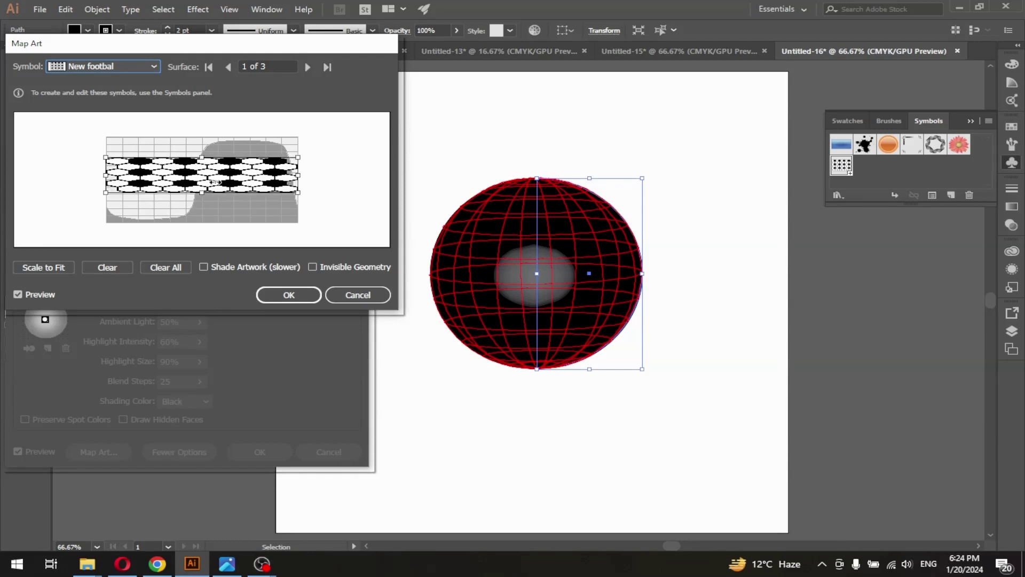
{"action": "left_click_drag", "start_coordinate": [201, 194], "coordinate": [197, 193]}
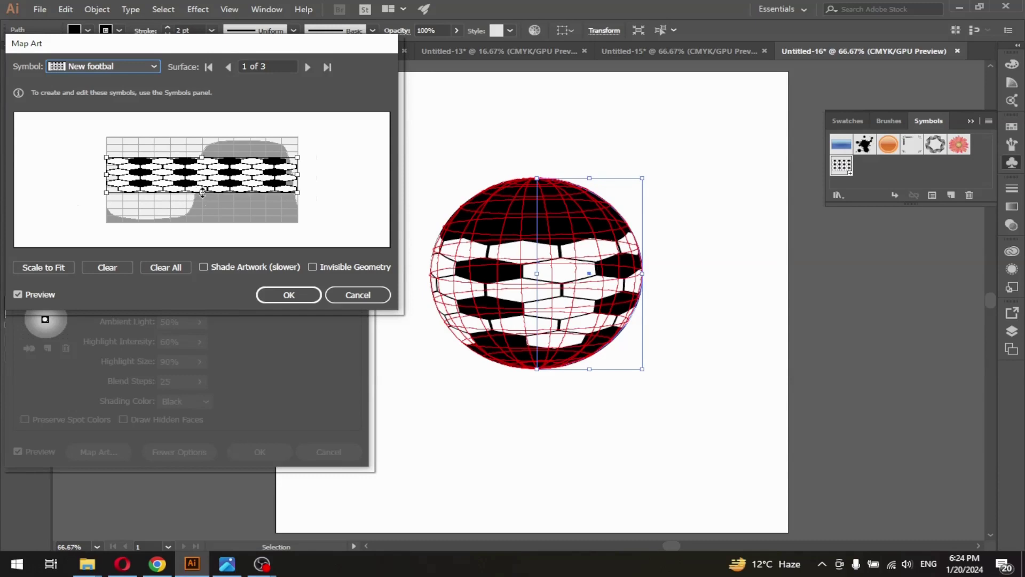
{"action": "left_click_drag", "start_coordinate": [197, 194], "coordinate": [202, 222]}
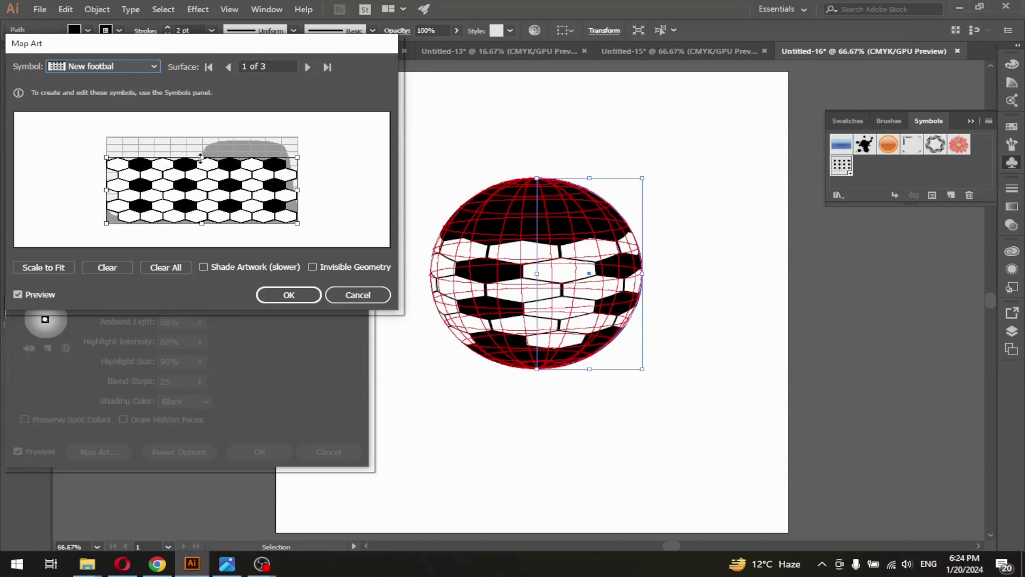
{"action": "left_click_drag", "start_coordinate": [201, 158], "coordinate": [203, 137]}
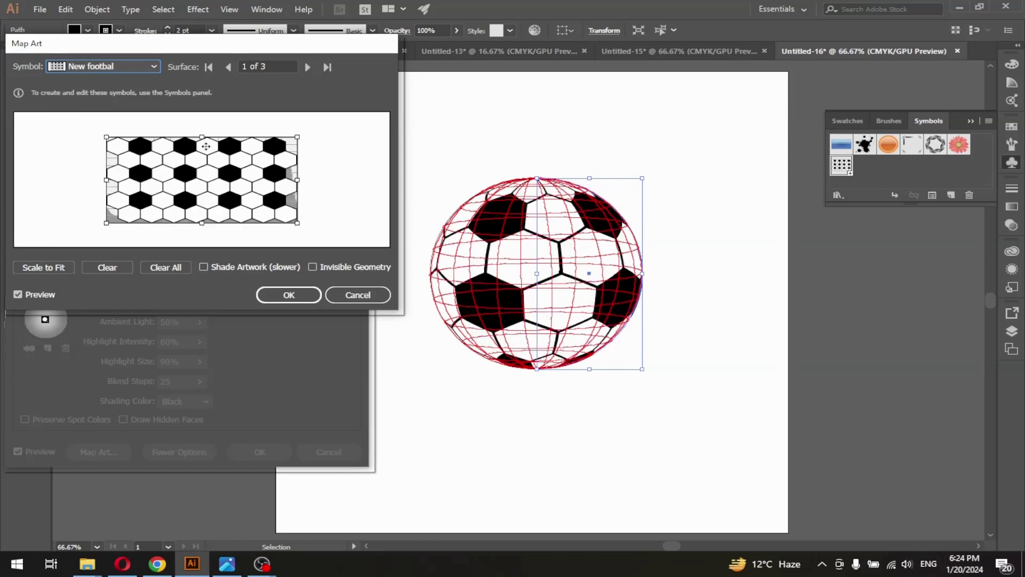
- Confirm Map Art, rotate the ball to 0° on all axes, and apply the 3D Revolve
{"action": "left_click", "coordinate": [273, 297]}
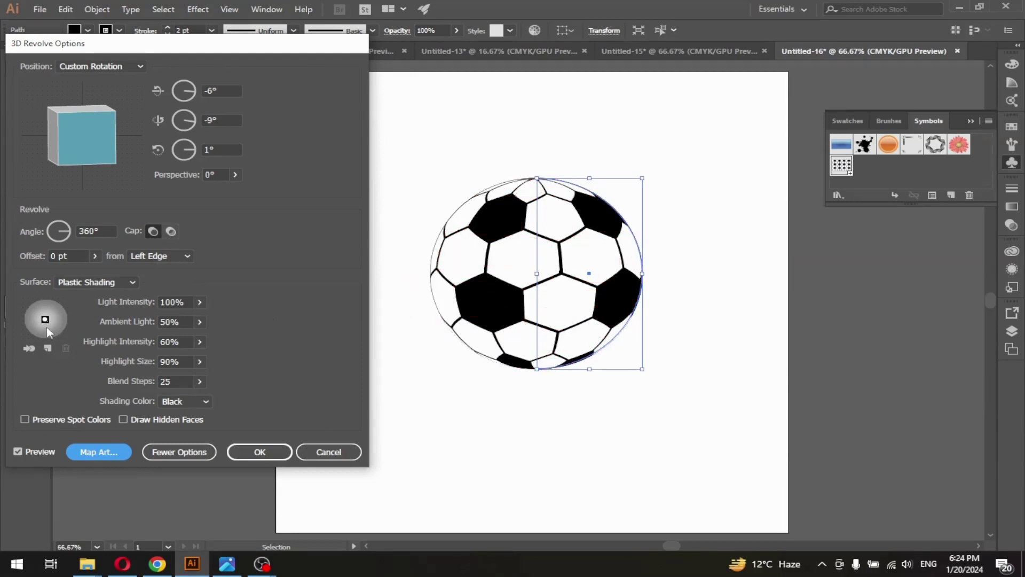
{"action": "left_click_drag", "start_coordinate": [86, 145], "coordinate": [80, 143]}
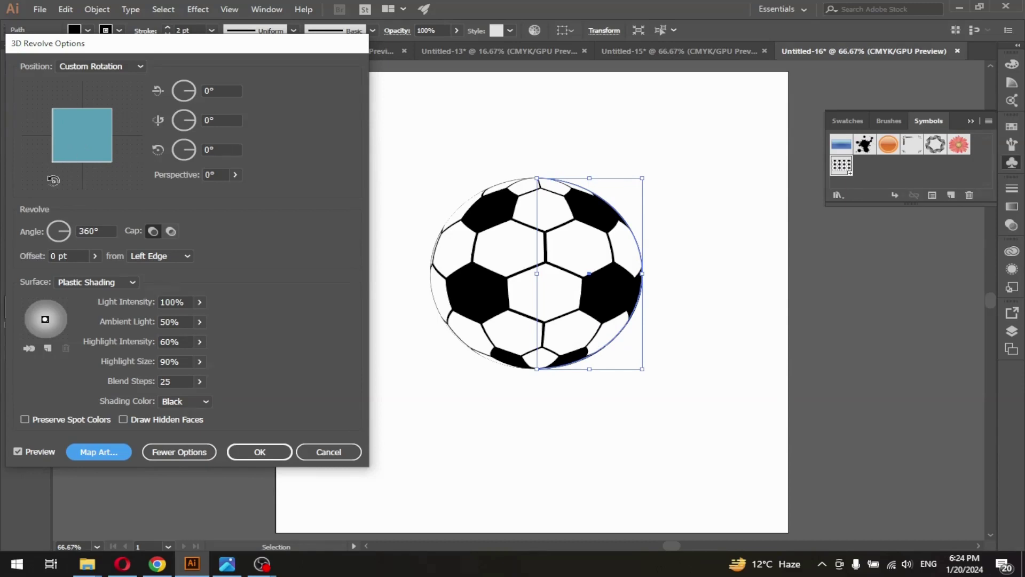
{"action": "left_click", "coordinate": [240, 453]}
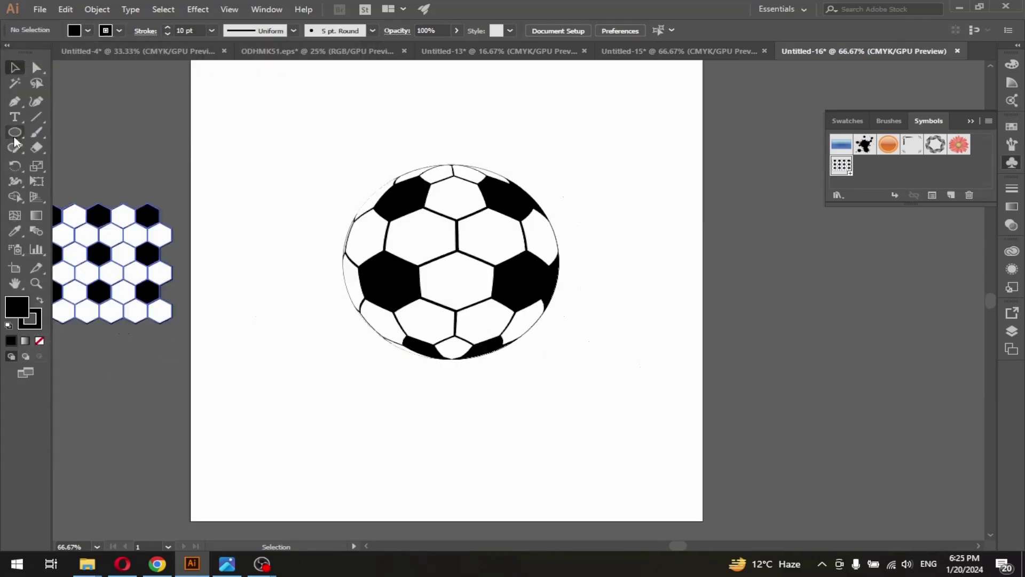
- Draw a flat ellipse and centre it beneath the ball
{"action": "key", "text": "l"}
{"action": "left_click_drag", "start_coordinate": [330, 397], "coordinate": [650, 420]}
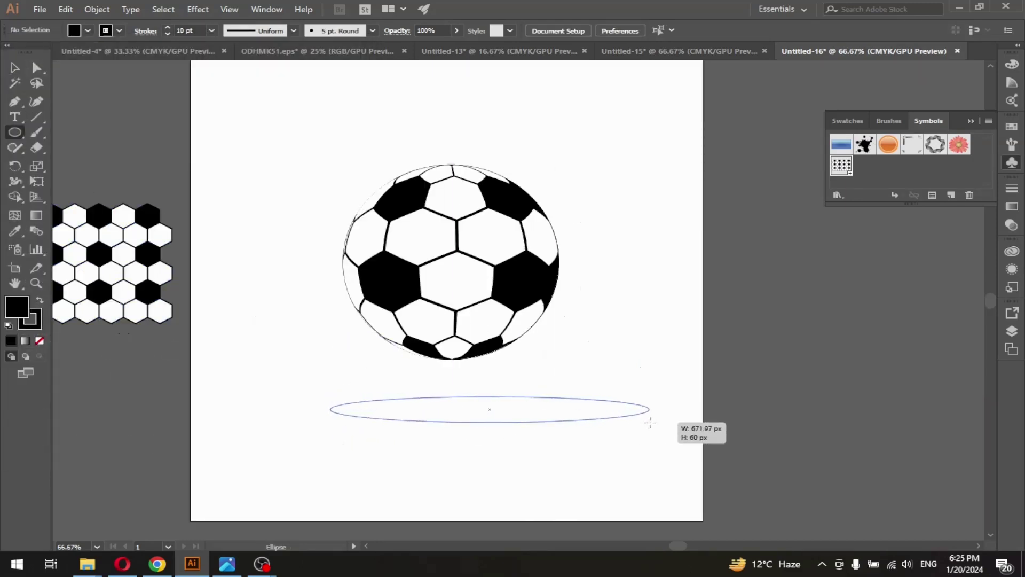
{"action": "left_click_drag", "start_coordinate": [493, 415], "coordinate": [452, 415]}
{"action": "left_click_drag", "start_coordinate": [613, 421], "coordinate": [561, 420]}
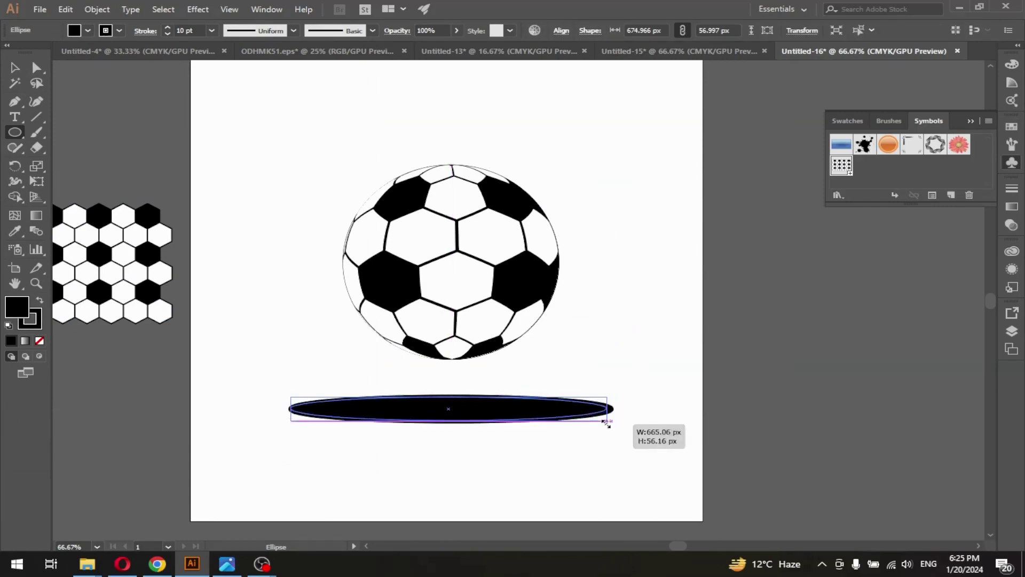
{"action": "left_click_drag", "start_coordinate": [434, 408], "coordinate": [454, 417]}
- Fill the ellipse grey and remove its outline
{"action": "key", "text": "g"}
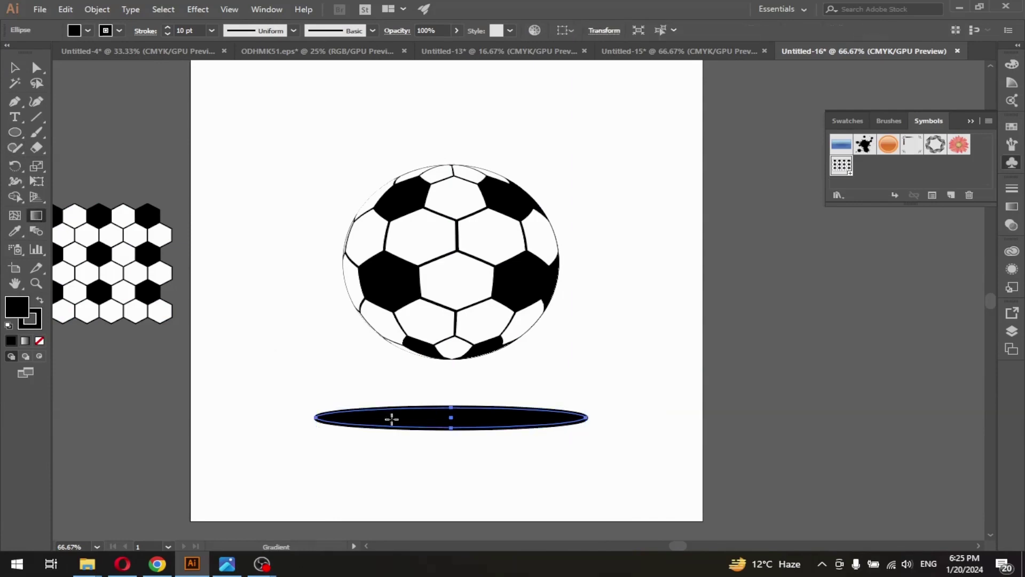
{"action": "left_click", "coordinate": [87, 31]}
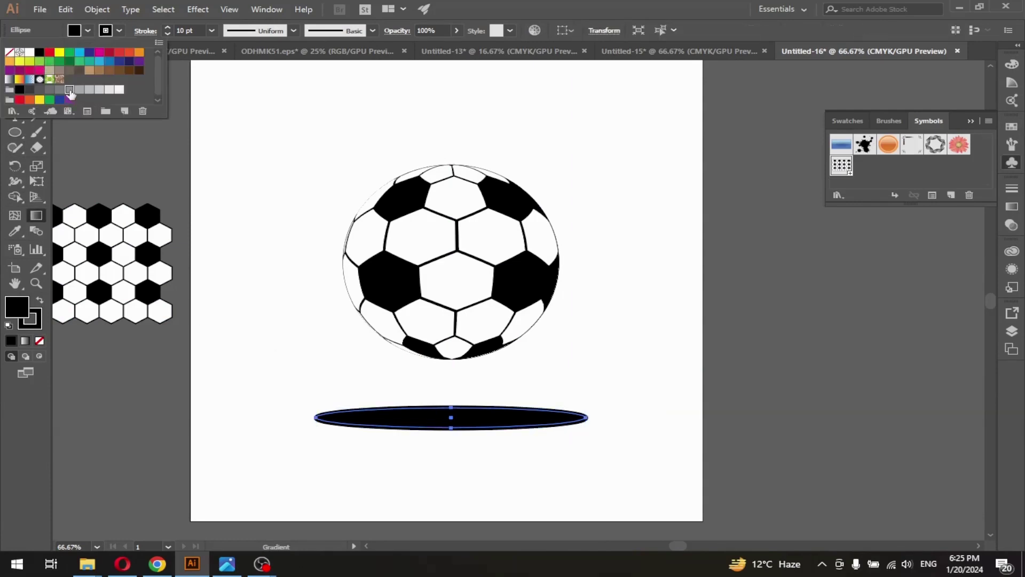
{"action": "left_click", "coordinate": [70, 89]}
{"action": "left_click", "coordinate": [120, 30]}
{"action": "left_click", "coordinate": [9, 51]}
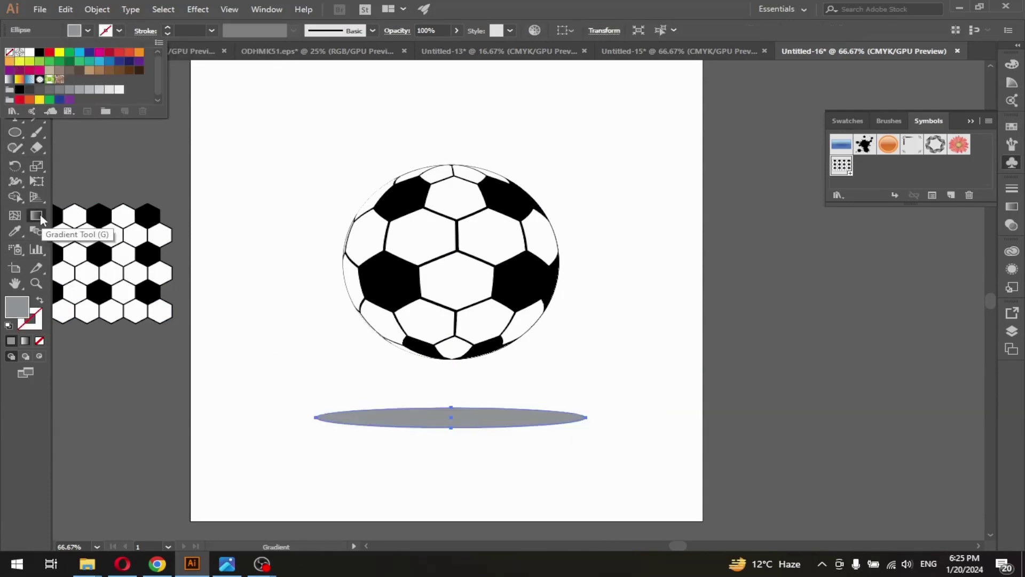
- Give the ellipse a radial gradient with the black stop at 20% opacity, stops shifted left
{"action": "double_click", "coordinate": [36, 215]}
{"action": "left_click", "coordinate": [908, 274]}
{"action": "left_click", "coordinate": [968, 202]}
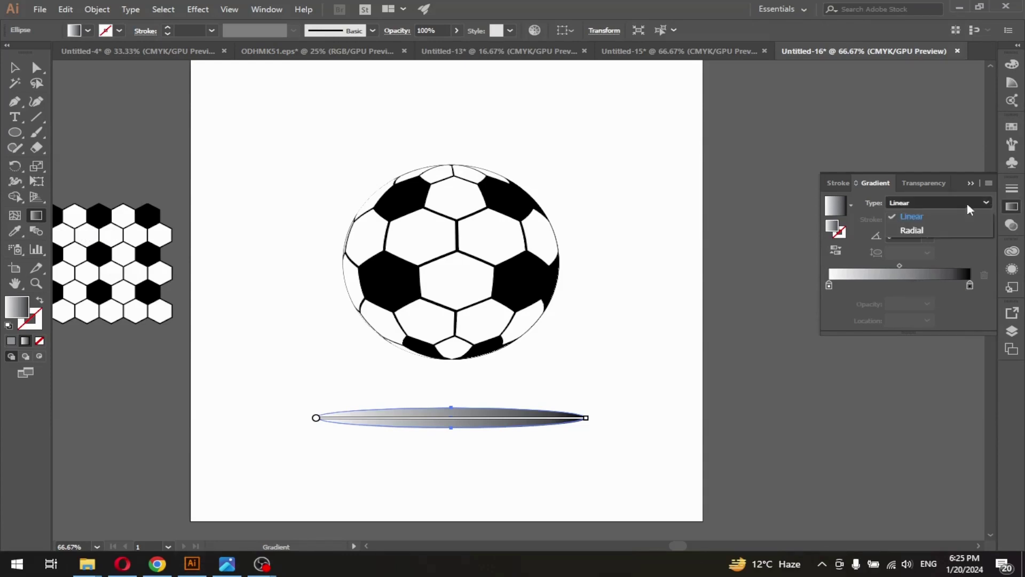
{"action": "left_click", "coordinate": [902, 227]}
{"action": "mouse_move", "coordinate": [828, 284]}
{"action": "left_mouse_down"}
{"action": "mouse_move", "coordinate": [969, 284]}
{"action": "mouse_move", "coordinate": [908, 284]}
{"action": "left_mouse_up"}
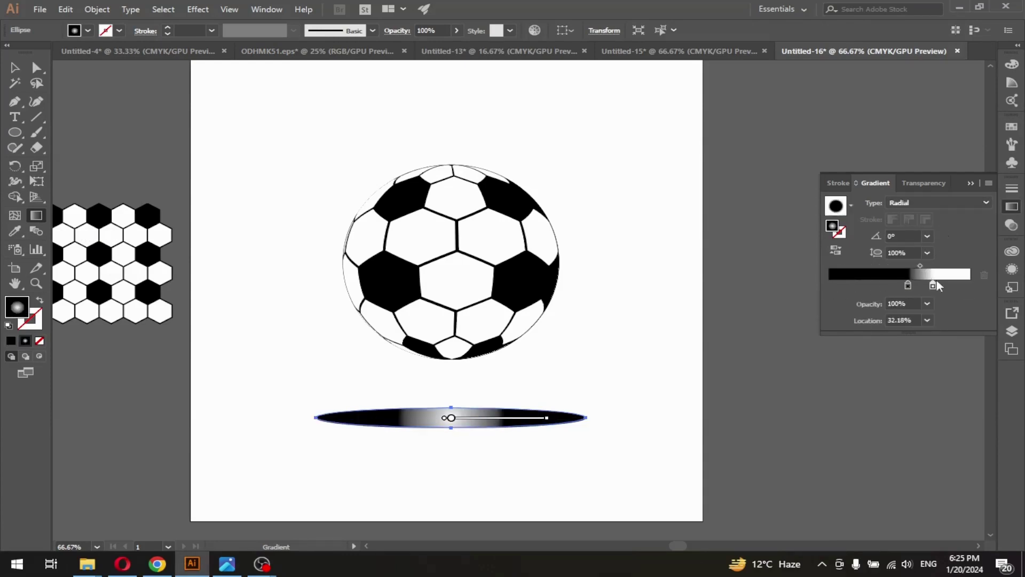
{"action": "left_click", "coordinate": [908, 285]}
{"action": "left_click", "coordinate": [927, 303]}
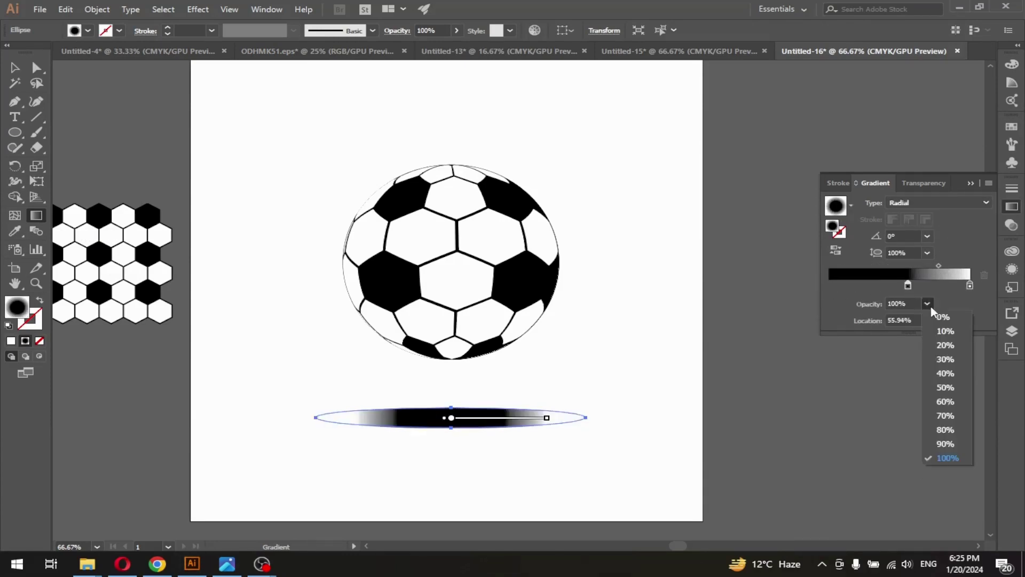
{"action": "left_click", "coordinate": [940, 346]}
{"action": "left_click_drag", "start_coordinate": [907, 285], "coordinate": [874, 285]}
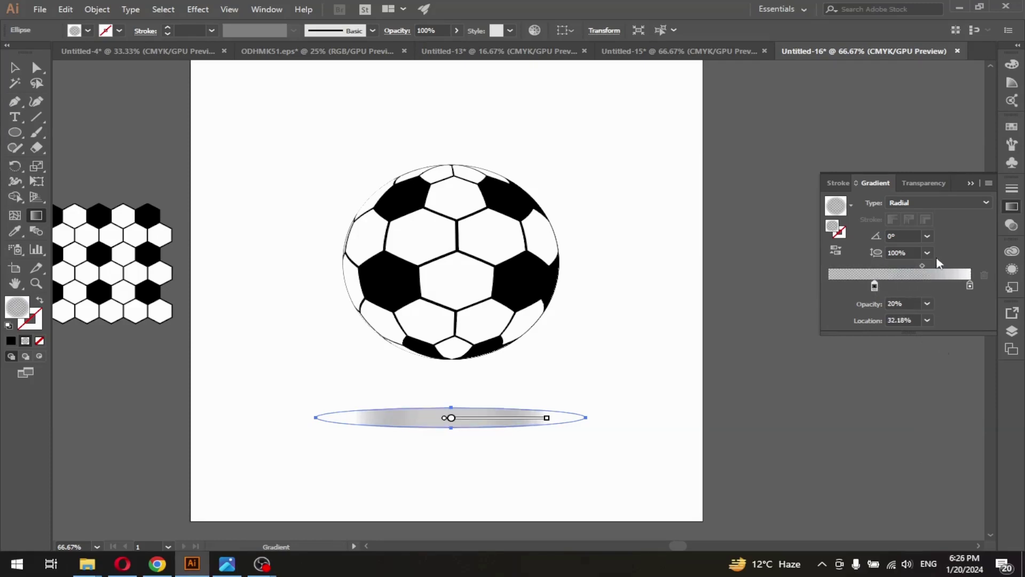
{"action": "mouse_move", "coordinate": [939, 265]}
{"action": "left_mouse_down"}
{"action": "mouse_move", "coordinate": [831, 285]}
{"action": "mouse_move", "coordinate": [863, 266]}
{"action": "left_mouse_up"}
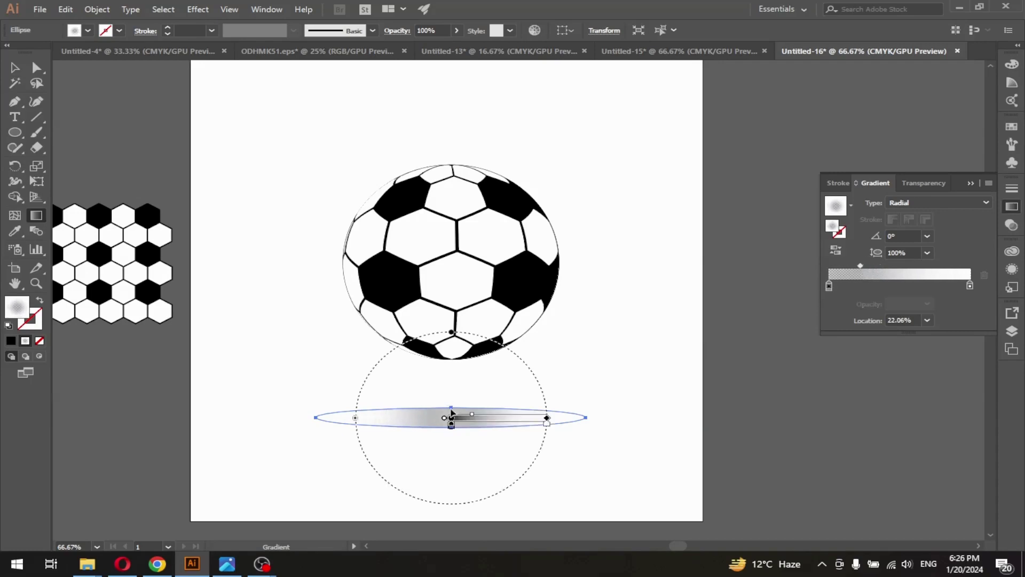
- Redraw the ellipse's radial gradient with the Gradient tool, then undo the last two adjustments
{"action": "left_click_drag", "start_coordinate": [447, 443], "coordinate": [452, 408]}
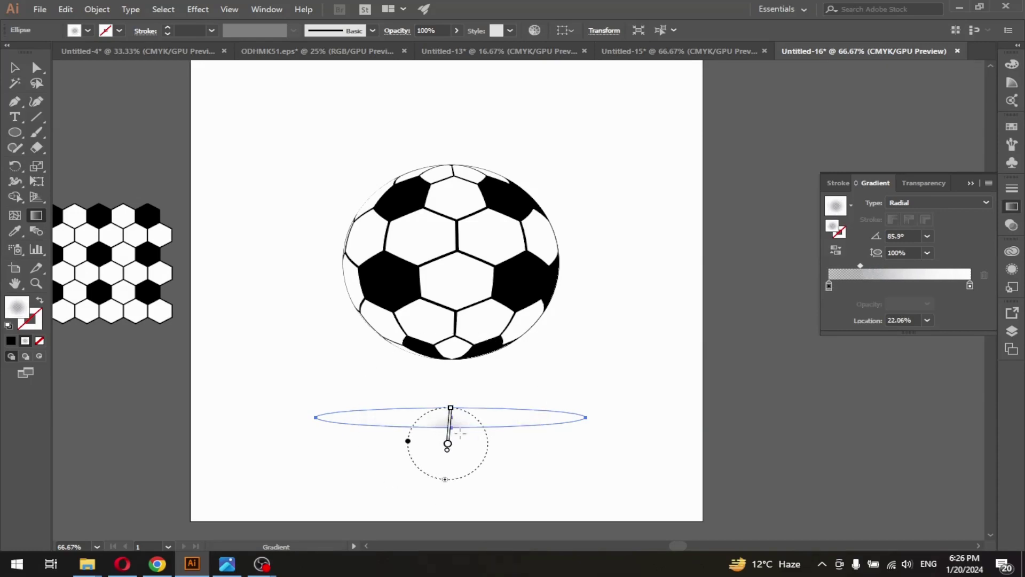
{"action": "left_click_drag", "start_coordinate": [447, 443], "coordinate": [451, 424]}
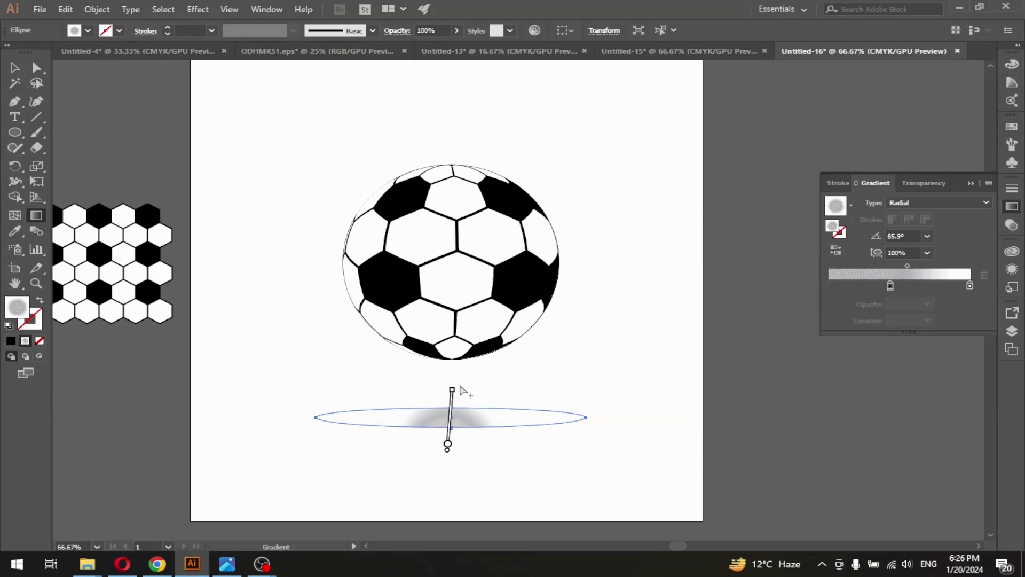
{"action": "left_click_drag", "start_coordinate": [451, 390], "coordinate": [448, 440]}
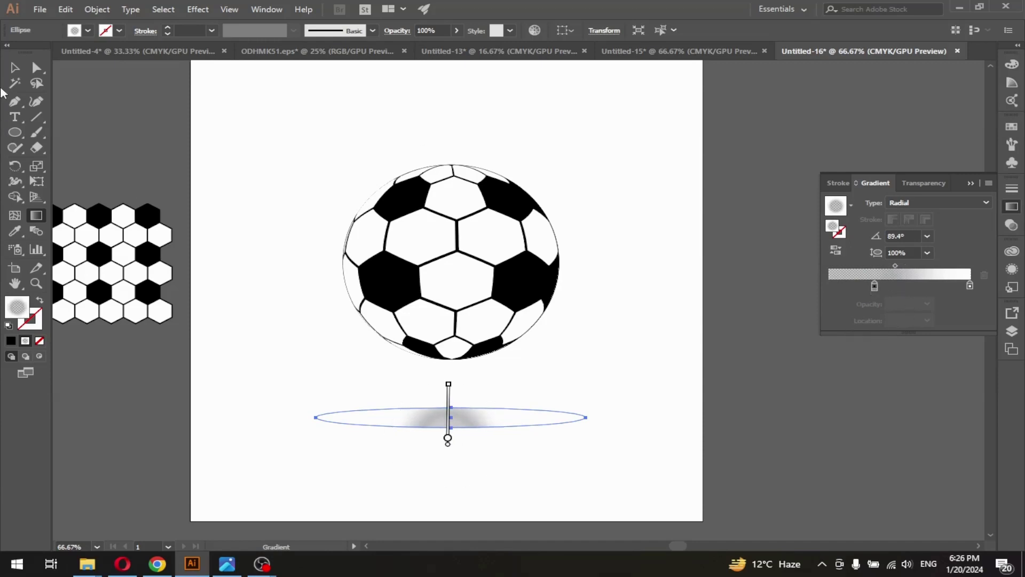
{"action": "key", "text": "v"}
{"action": "left_click", "coordinate": [216, 142]}
{"action": "key", "text": "ctrl+z"}
{"action": "key", "text": "ctrl+z"}
{"action": "key", "text": "ctrl+z"}
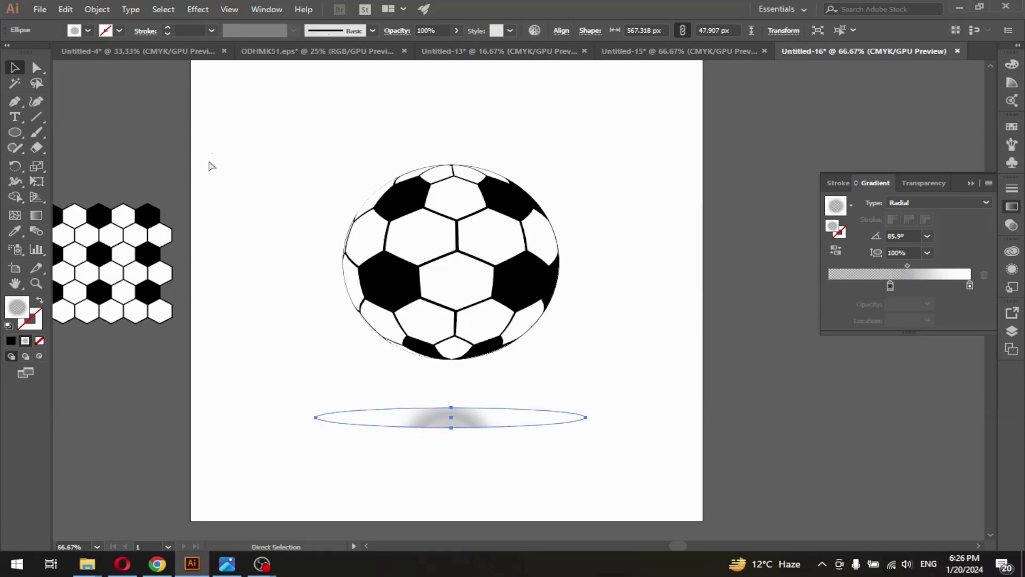
{"action": "key", "text": "ctrl+z"}
{"action": "key", "text": "ctrl+z"}
- Reselect the shadow ellipse and nudge its right gradient stop slightly inward
{"action": "left_click", "coordinate": [574, 386]}
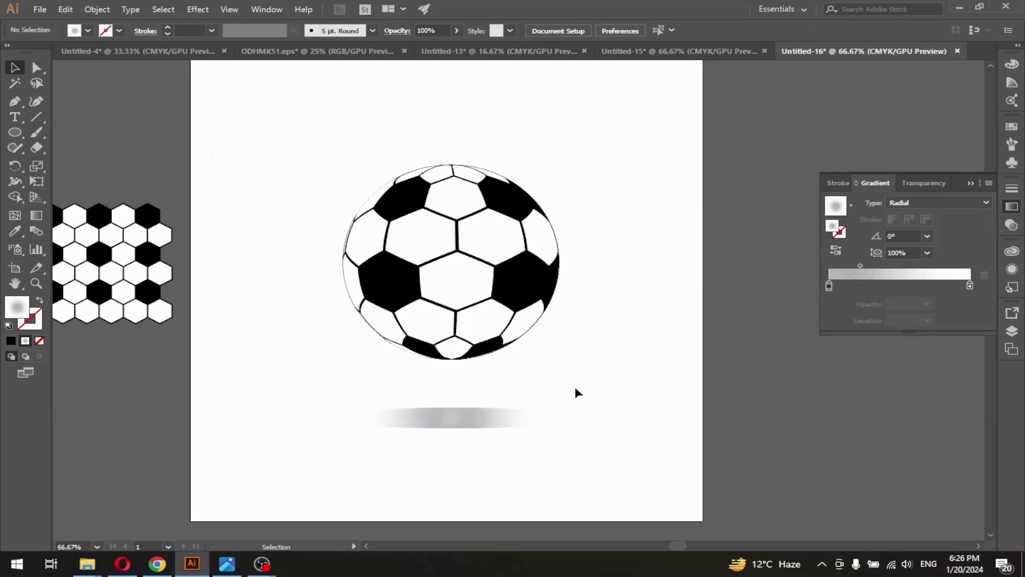
{"action": "left_click", "coordinate": [484, 427]}
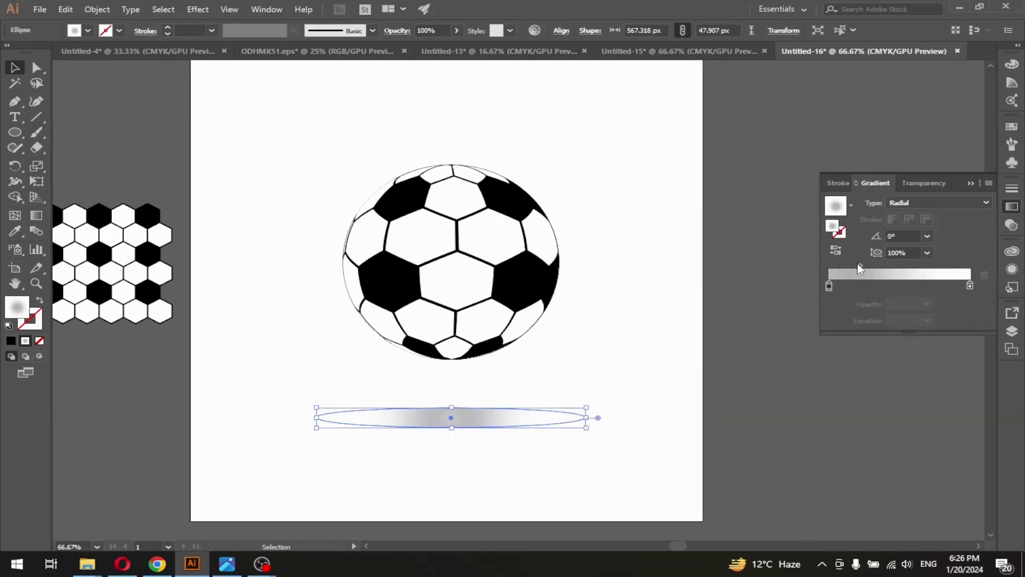
{"action": "left_click", "coordinate": [900, 265]}
{"action": "left_click", "coordinate": [737, 284]}
{"action": "left_click", "coordinate": [497, 419]}
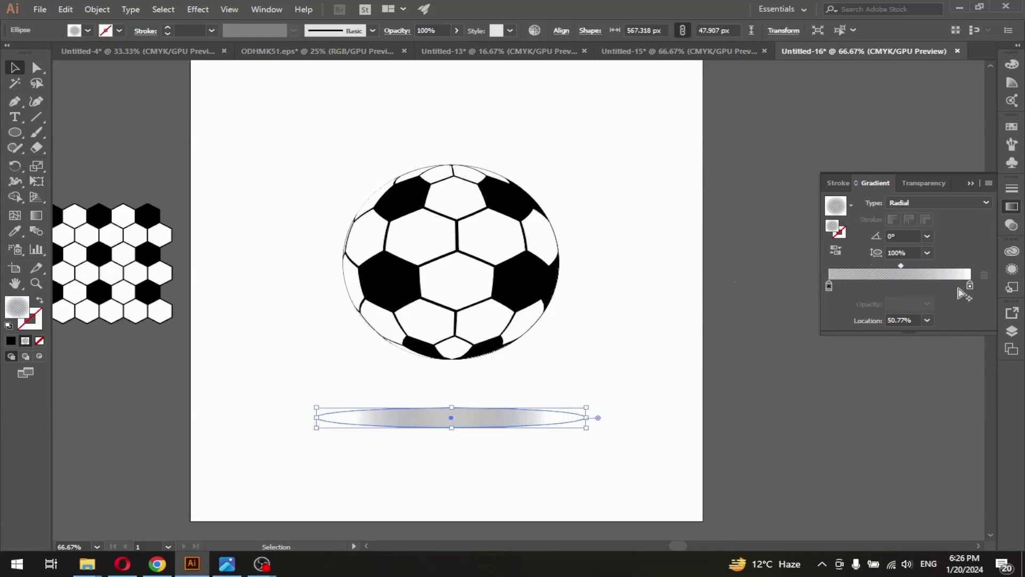
{"action": "left_click_drag", "start_coordinate": [970, 285], "coordinate": [967, 287]}
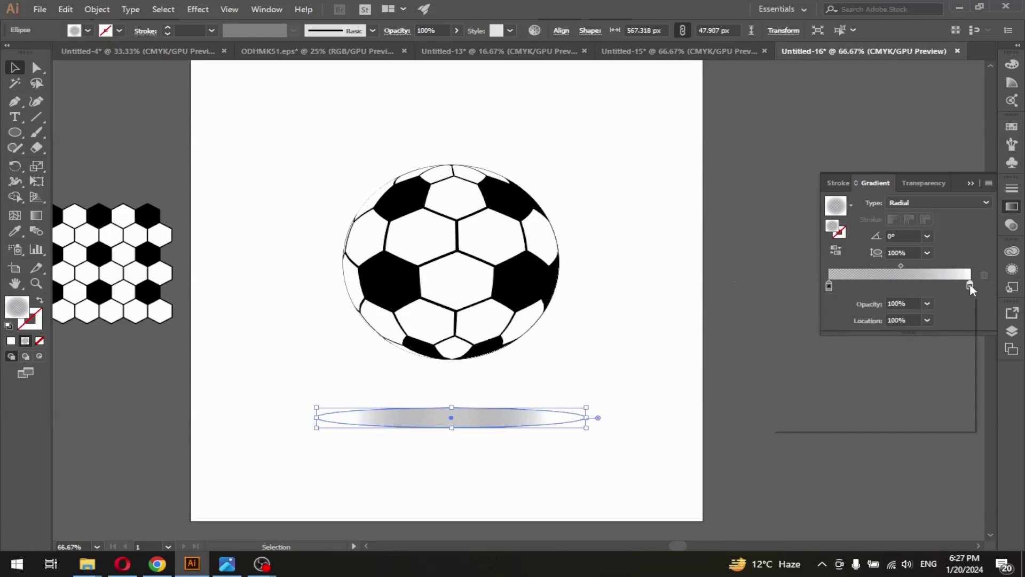
- Give the right gradient stop a pale grey swatch and shift the midpoint left
{"action": "double_click", "coordinate": [969, 285]}
{"action": "left_click", "coordinate": [835, 353]}
{"action": "left_click", "coordinate": [855, 354]}
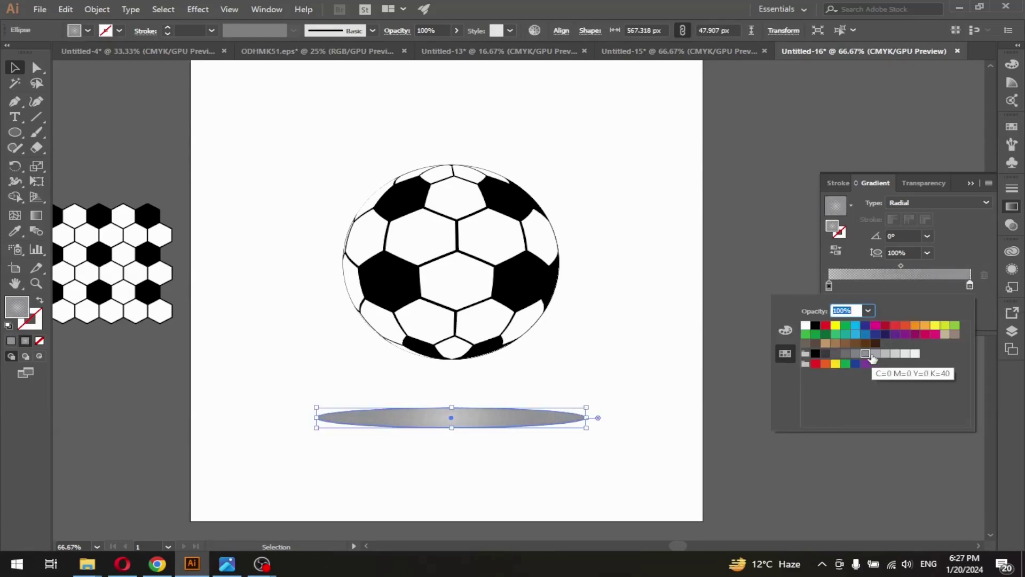
{"action": "left_click", "coordinate": [895, 354]}
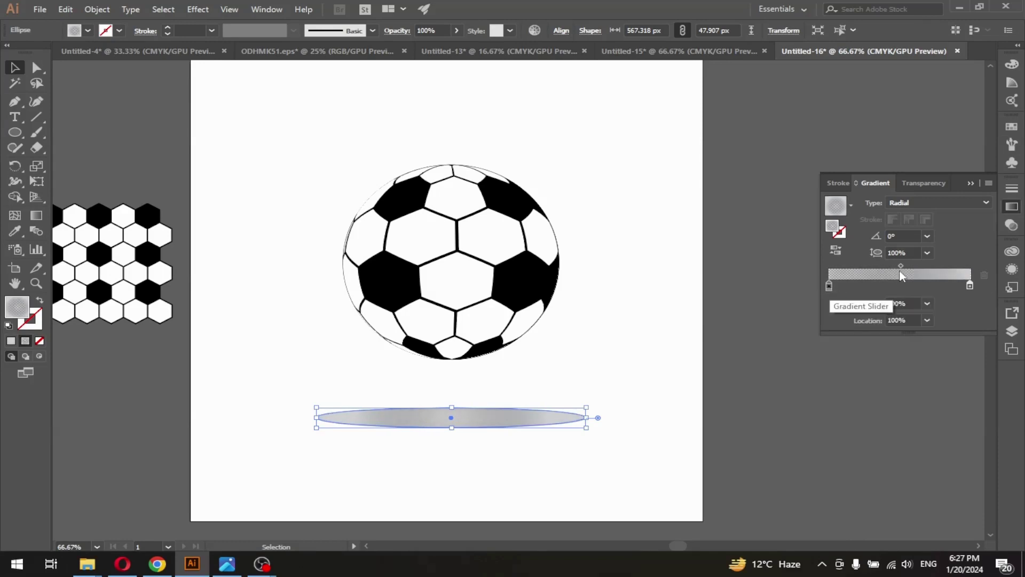
{"action": "left_click_drag", "start_coordinate": [901, 266], "coordinate": [881, 270]}
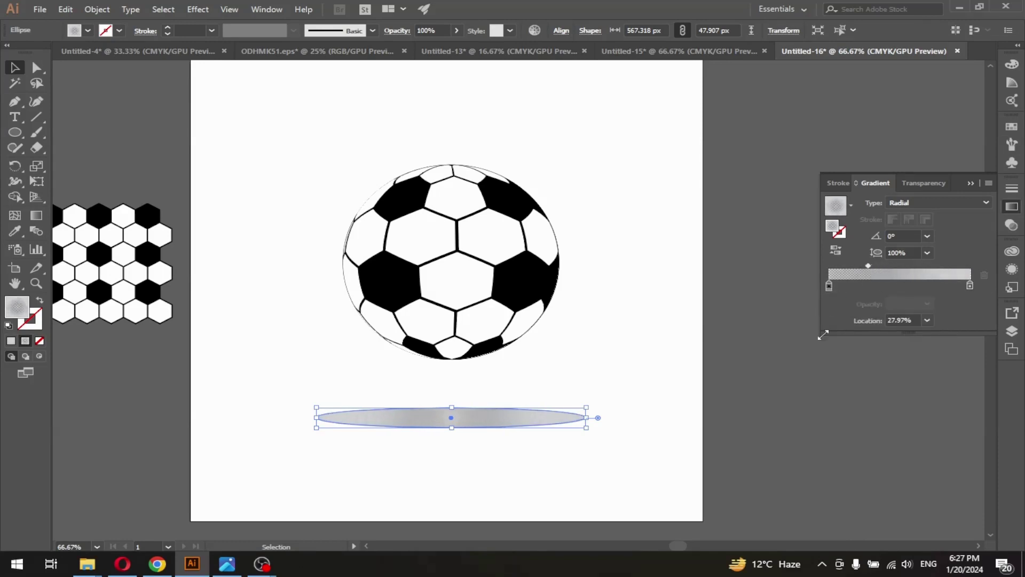
- Set the left gradient stop's opacity to 40%
{"action": "left_click", "coordinate": [829, 287]}
{"action": "left_click", "coordinate": [927, 304]}
{"action": "left_click", "coordinate": [940, 365]}
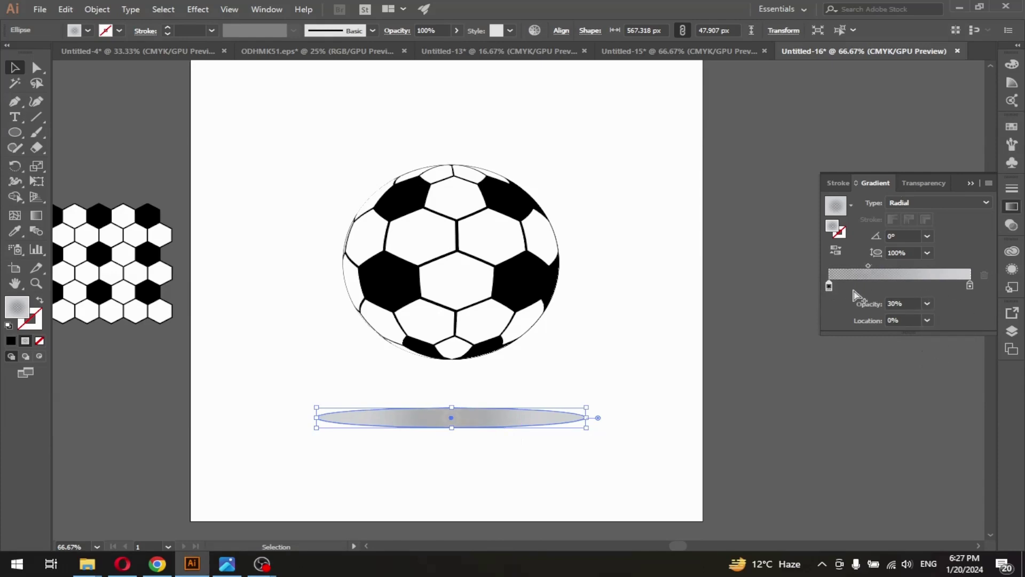
{"action": "left_click", "coordinate": [927, 303]}
{"action": "left_click", "coordinate": [942, 380]}
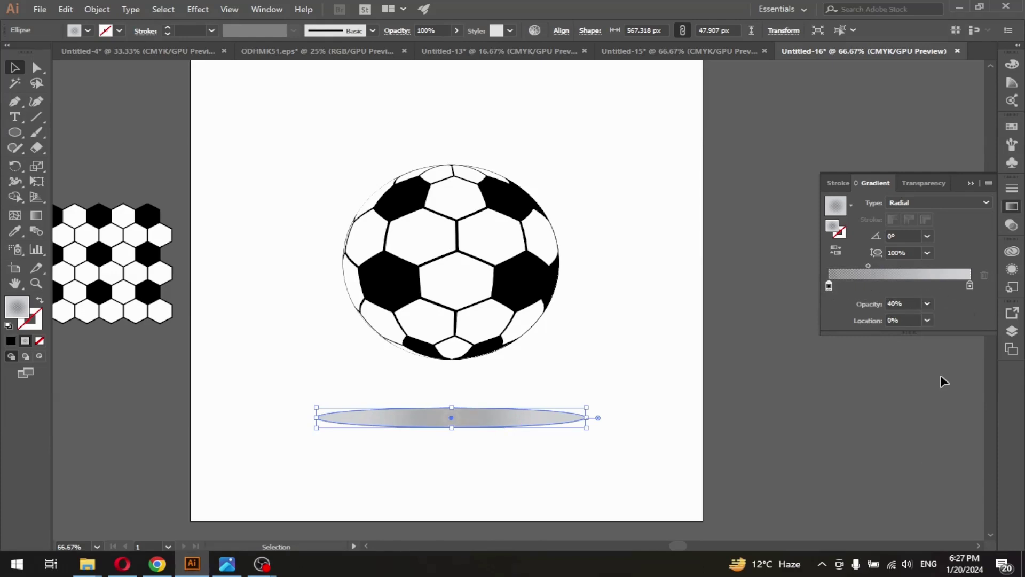
- Make the right gradient stop a lighter grey at 80% opacity
{"action": "double_click", "coordinate": [969, 285]}
{"action": "left_click", "coordinate": [893, 353]}
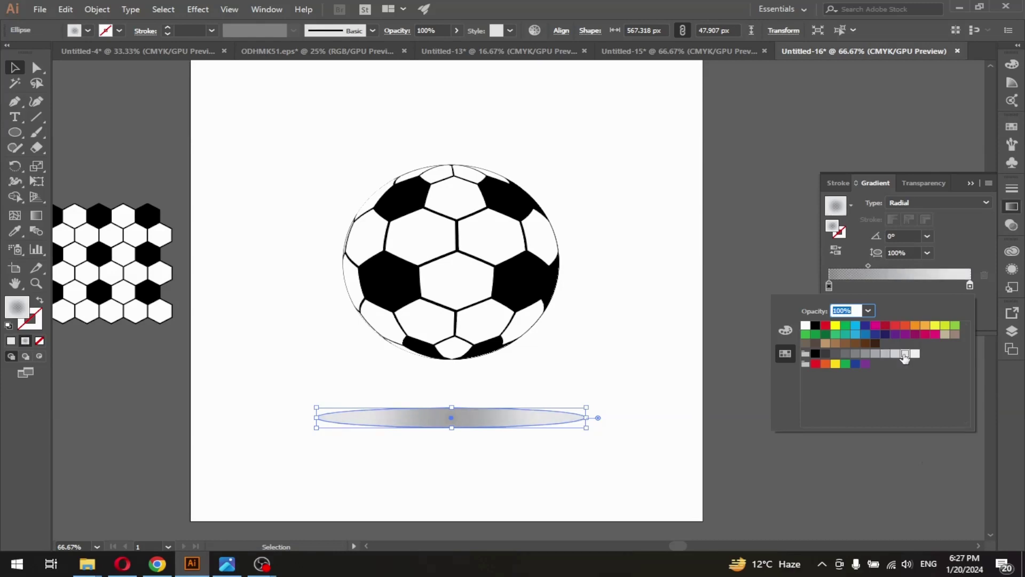
{"action": "left_click", "coordinate": [969, 285]}
{"action": "double_click", "coordinate": [969, 285]}
{"action": "left_click", "coordinate": [970, 288]}
{"action": "left_click", "coordinate": [927, 303]}
{"action": "left_click", "coordinate": [923, 432]}
- Deselect the shadow ellipse to preview the soft faded shadow under the ball
{"action": "left_click", "coordinate": [847, 441]}
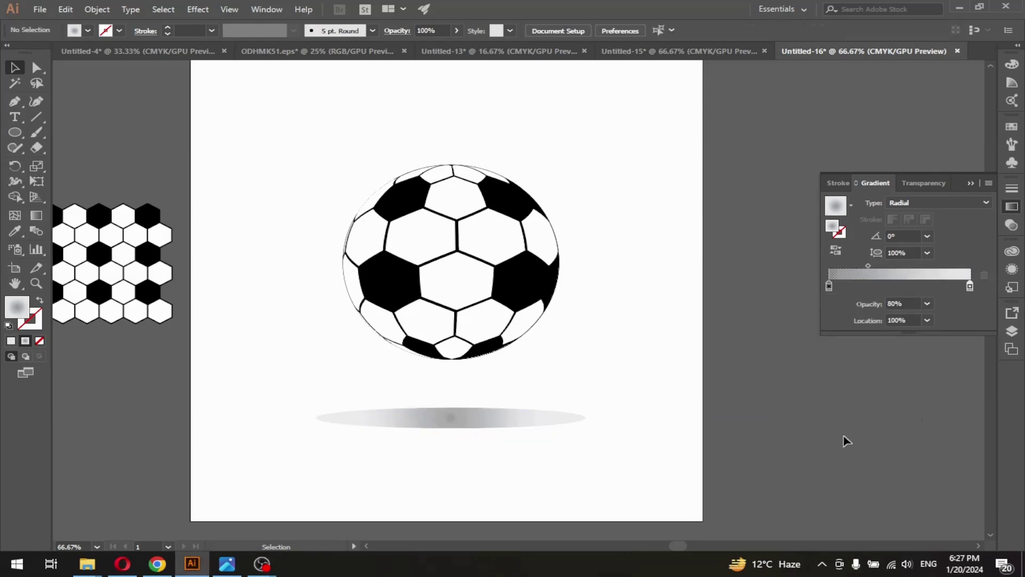
{"action": "key", "text": "ctrl+z"}
{"action": "key", "text": "ctrl+shift+z"}
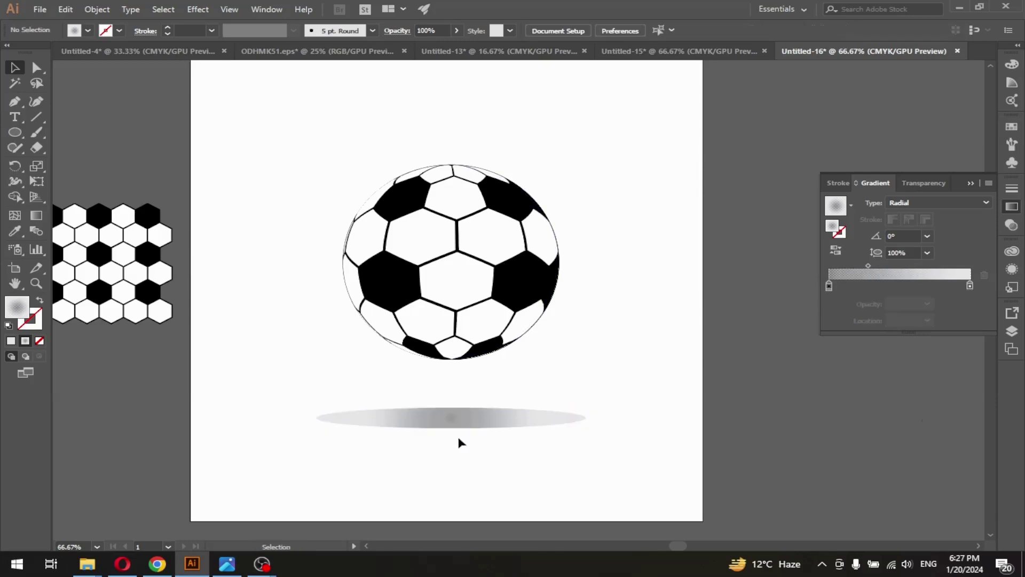
{"action": "left_click", "coordinate": [477, 431]}
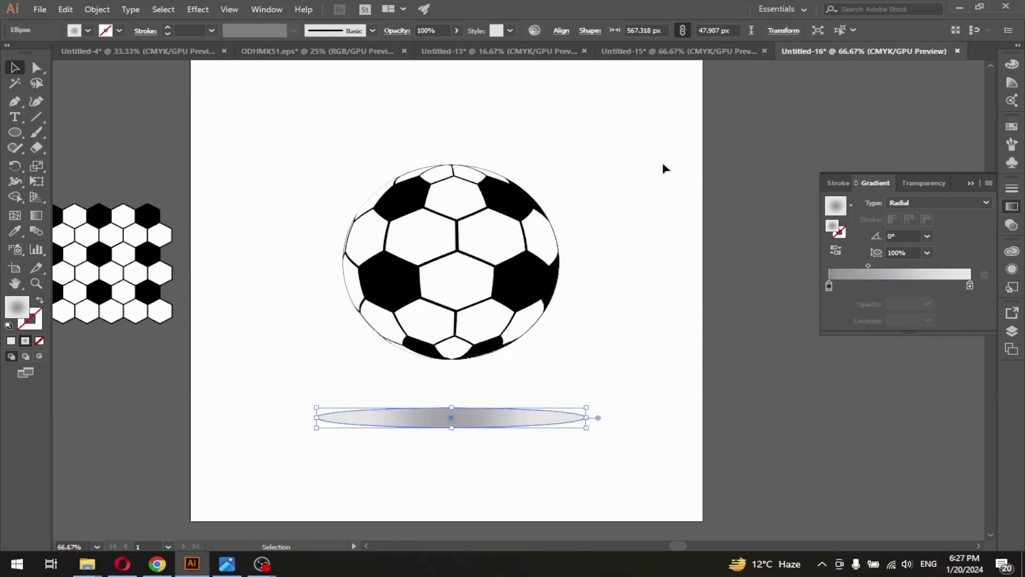
{"action": "left_click", "coordinate": [735, 428]}
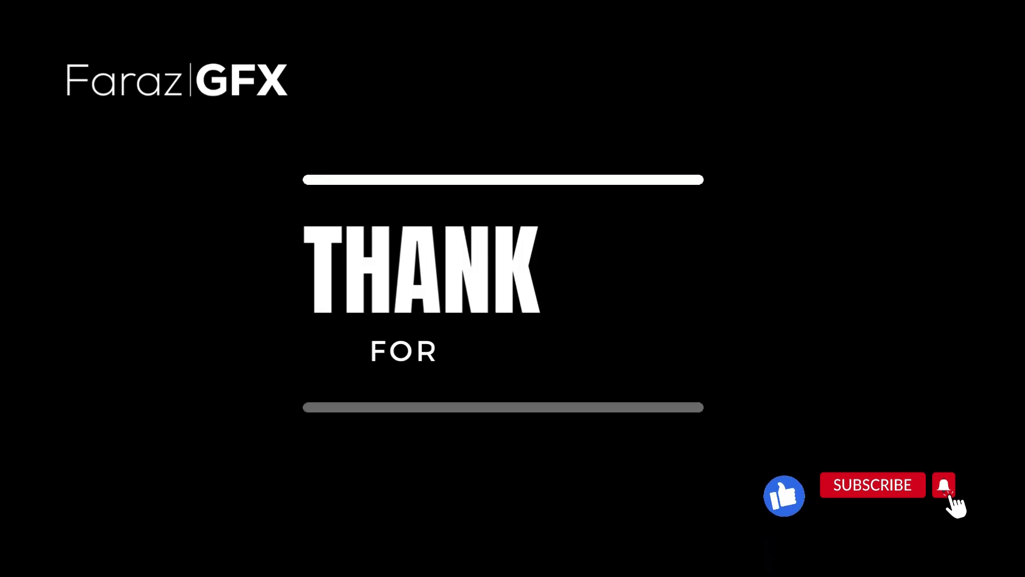